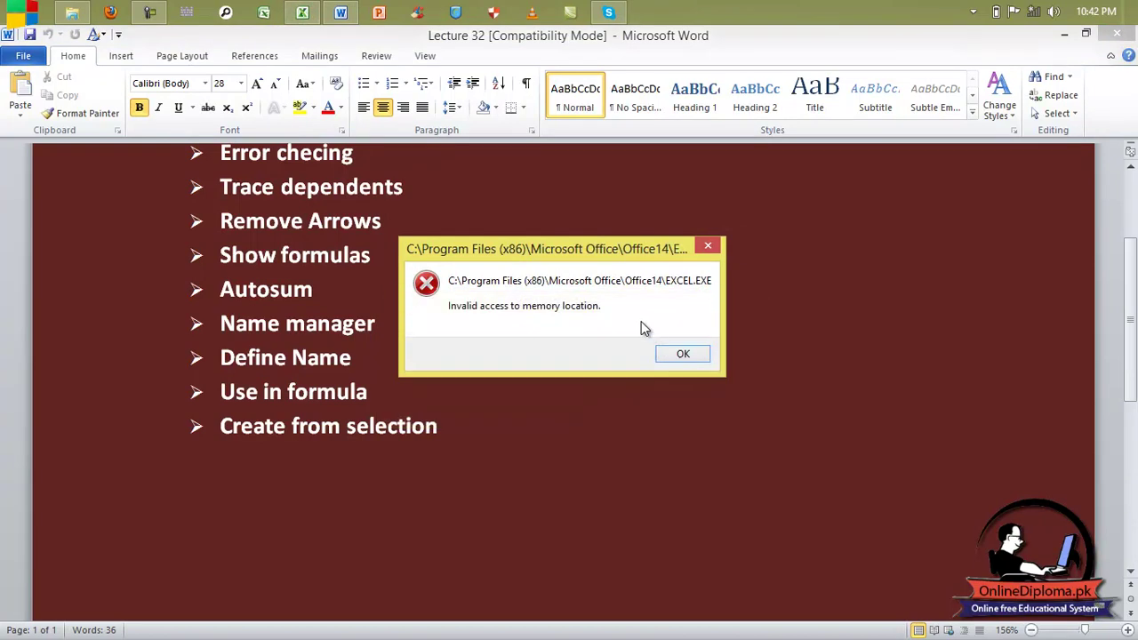
# Step: Dismiss the memory error, switch to Excel and bring up the formula commands in the Book2 workbook
pyautogui.click(680, 356)
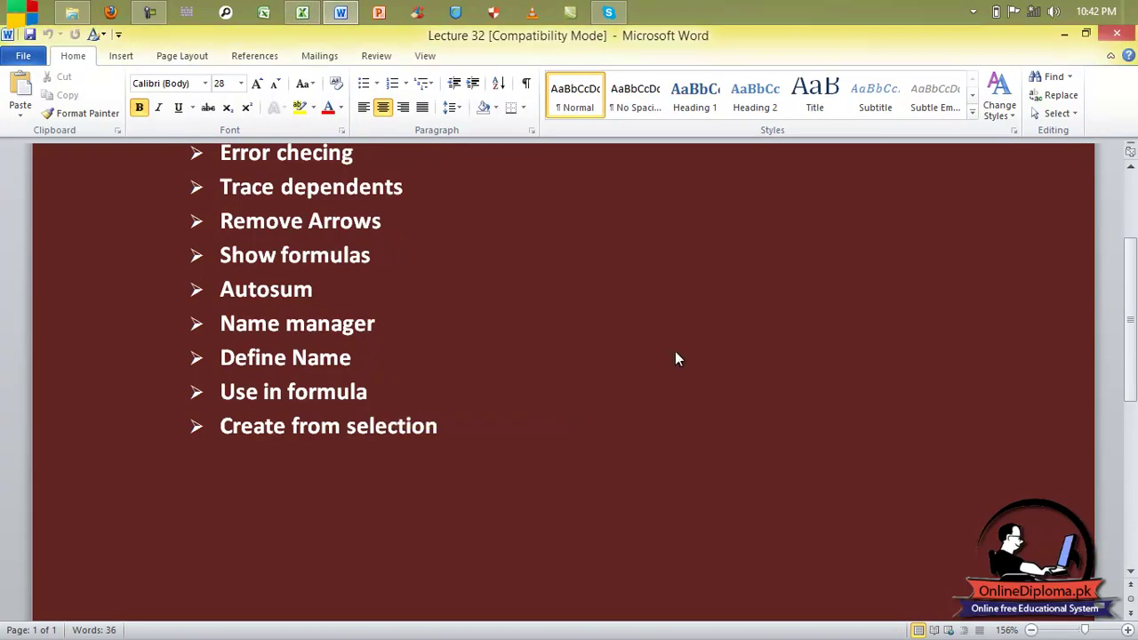
pyautogui.click(303, 14)
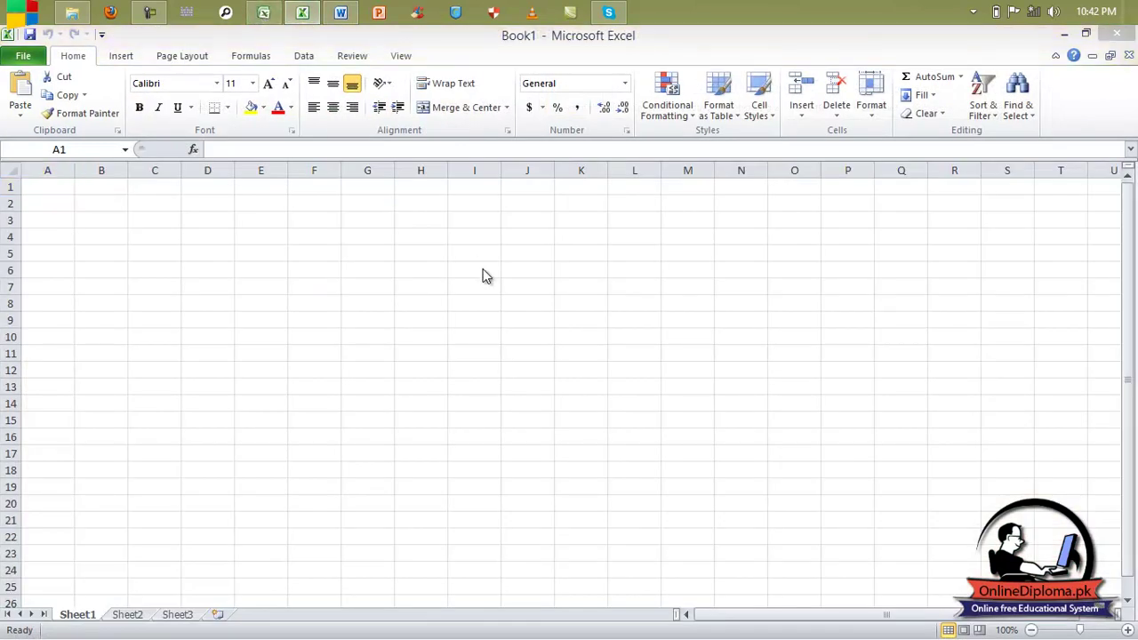
pyautogui.click(264, 17)
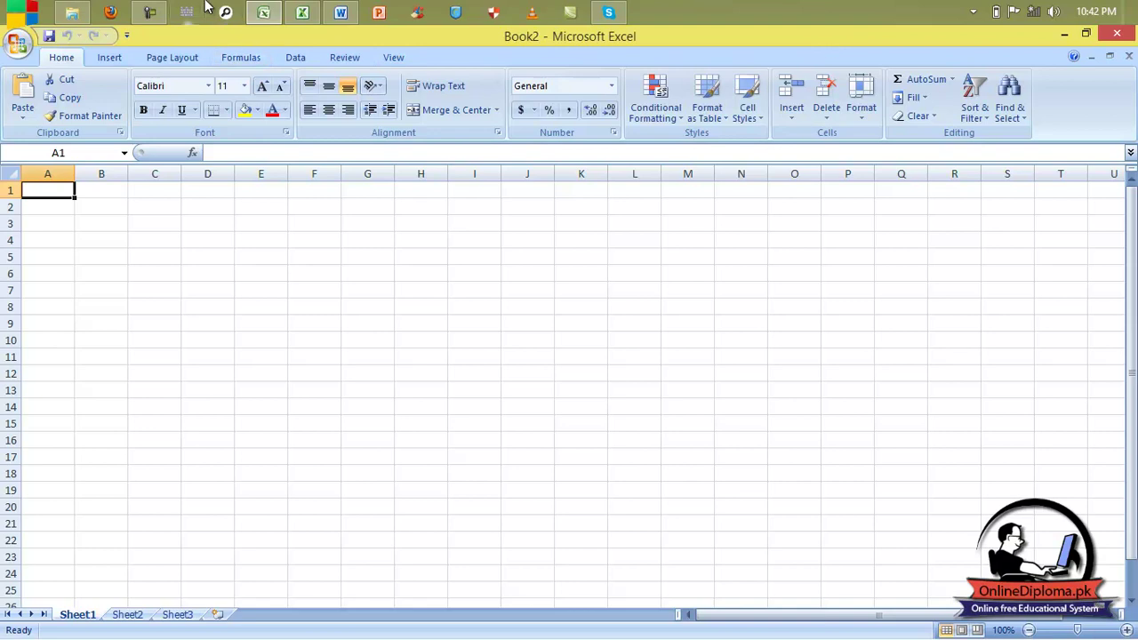
pyautogui.click(303, 12)
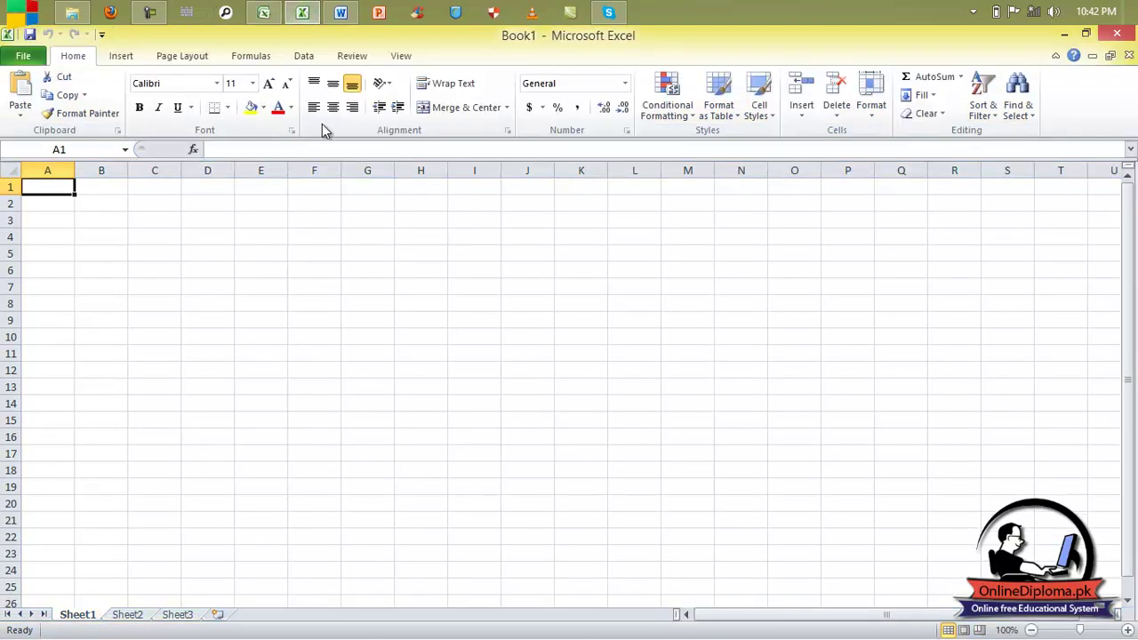
pyautogui.click(267, 58)
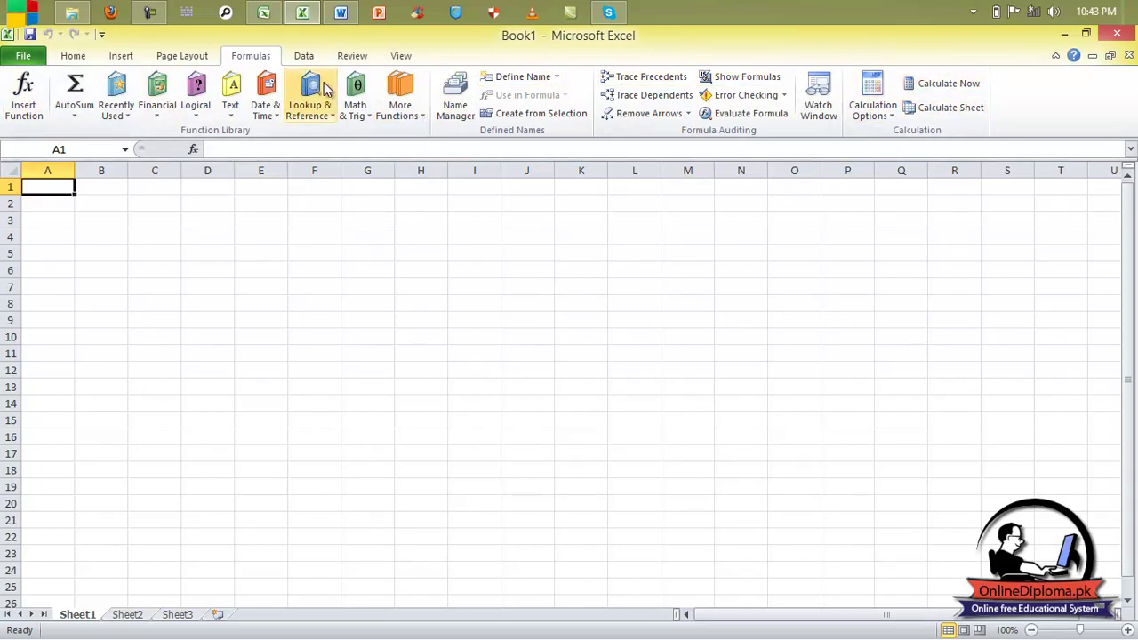
pyautogui.click(266, 12)
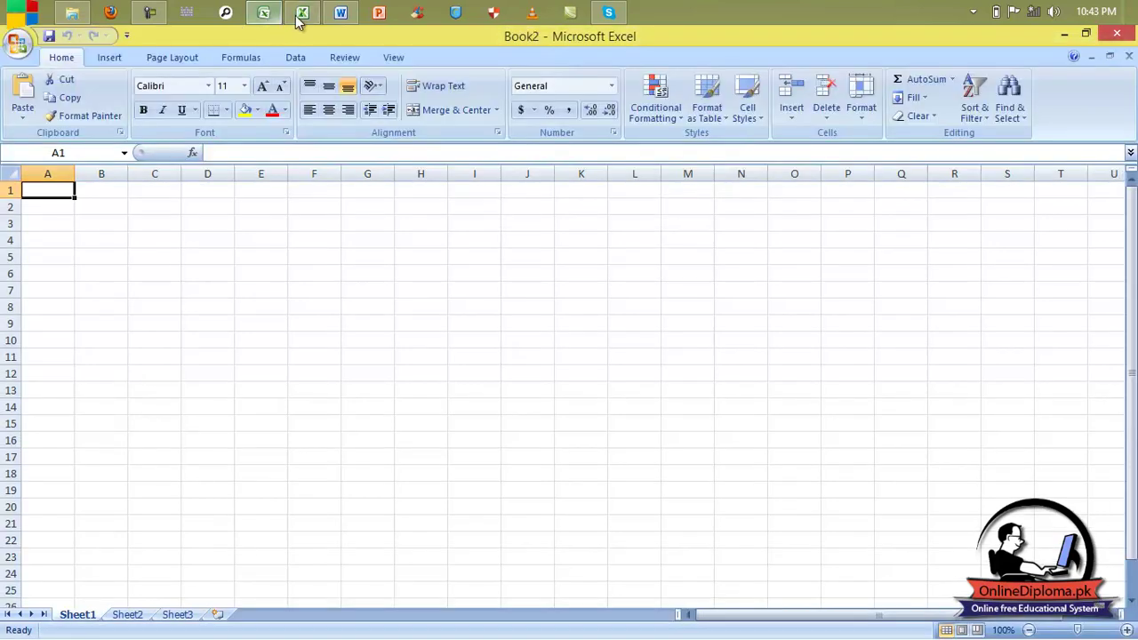
pyautogui.click(231, 61)
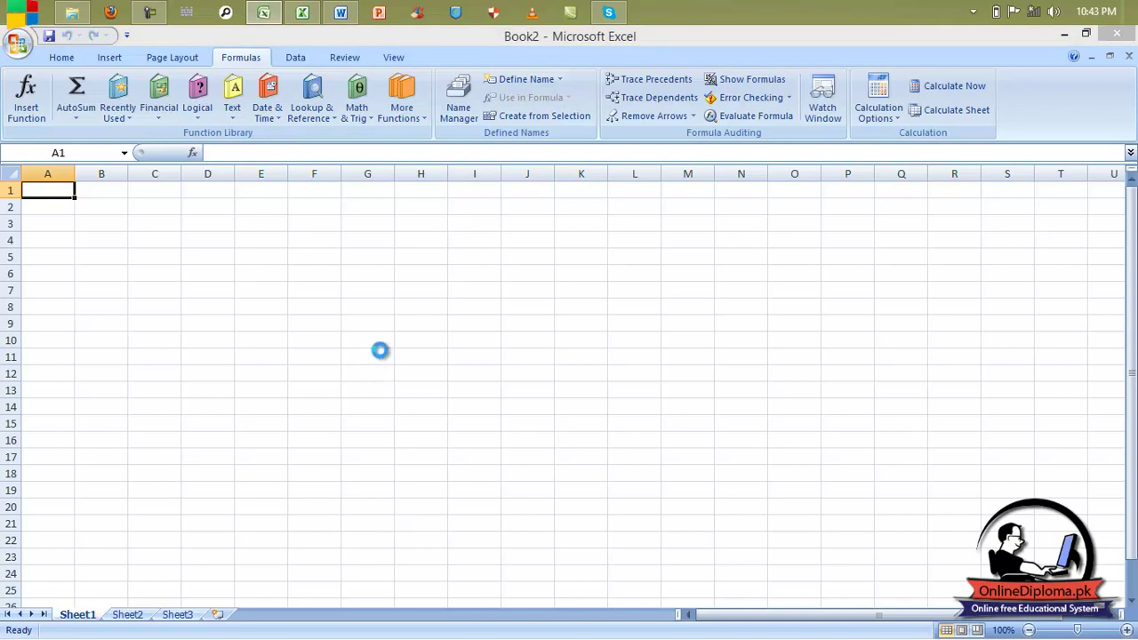
# Step: Open the Salary report workbook from the Documents library
pyautogui.hotkey('ctrl', 'o')
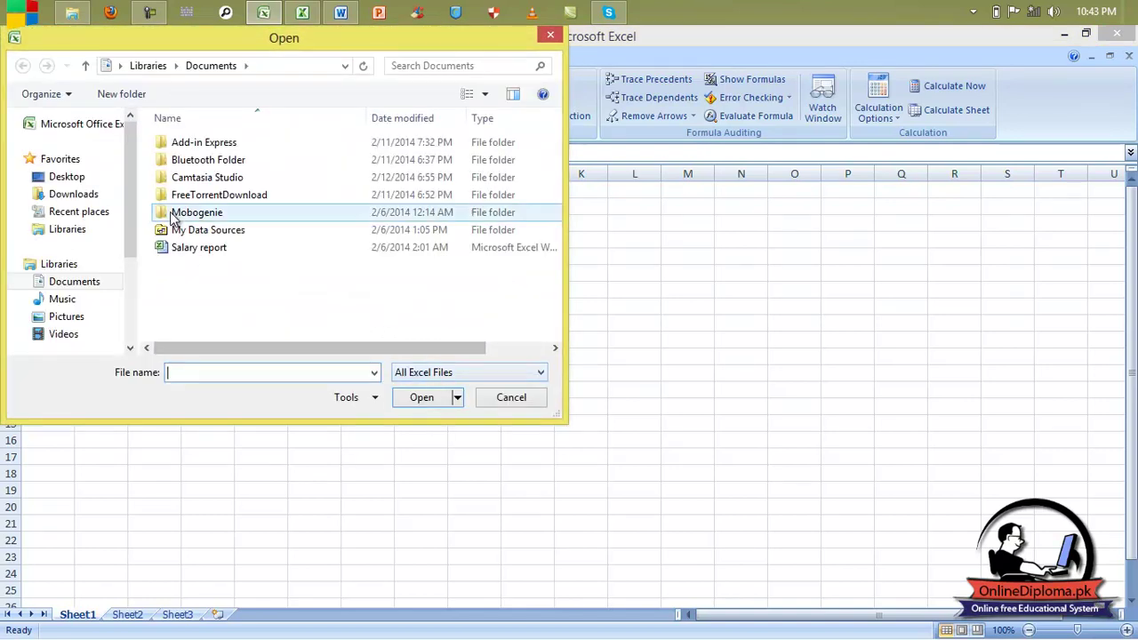
pyautogui.click(218, 248)
pyautogui.click(431, 401)
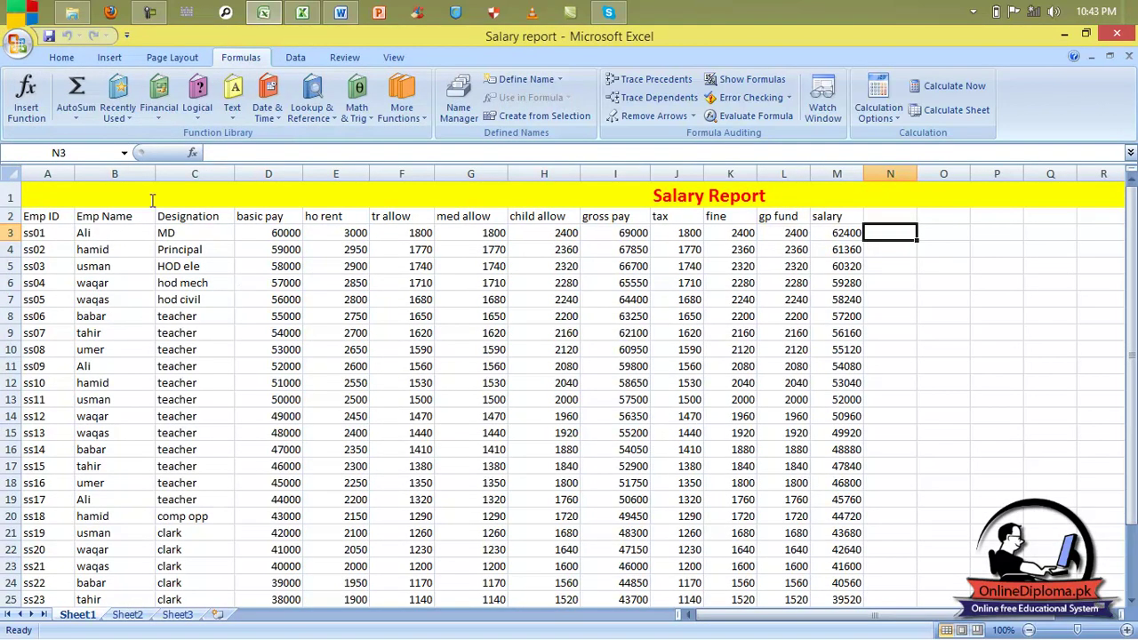
# Step: Use AutoSum to total each column of D19:M30 in row 31
pyautogui.scroll(-1, 1032, 328)
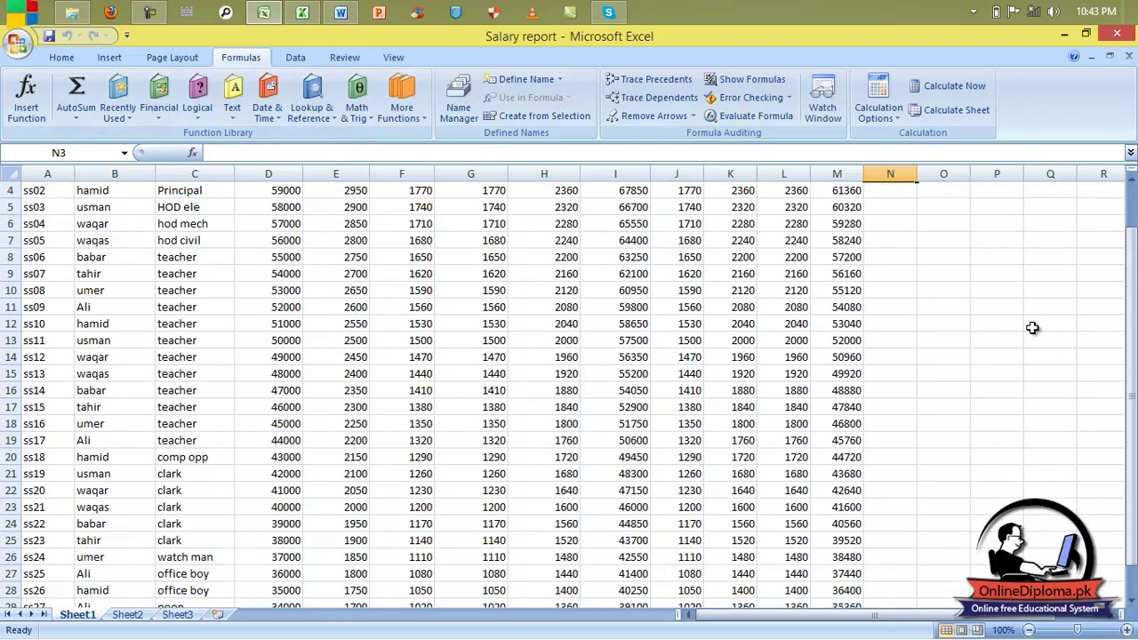
pyautogui.moveTo(1132, 267); pyautogui.dragTo(1132, 278)
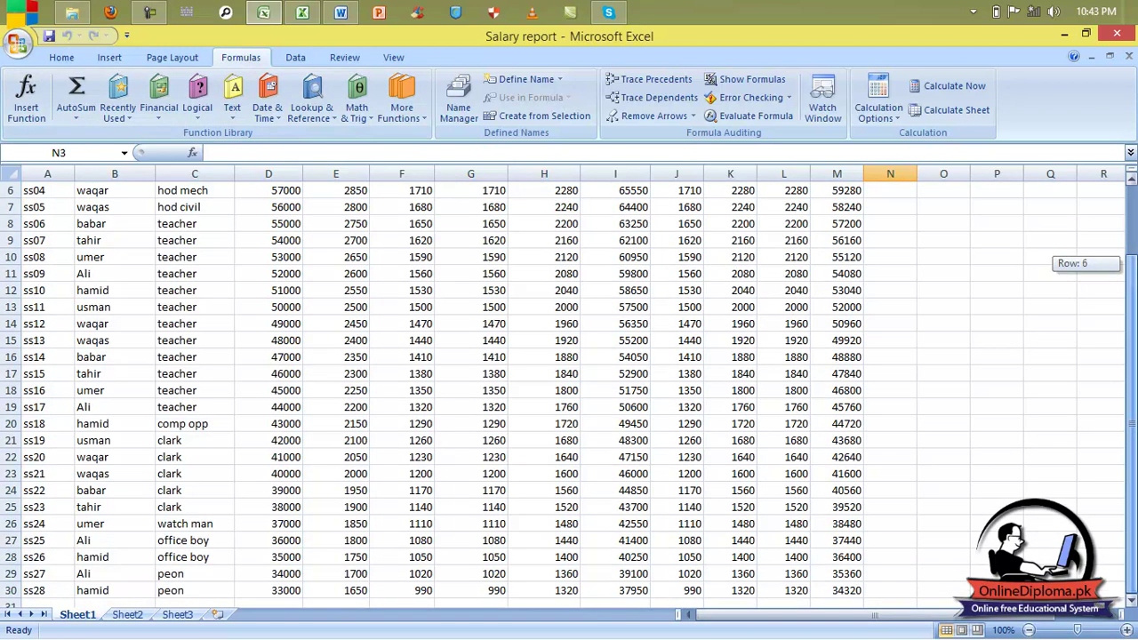
pyautogui.moveTo(1133, 605)
pyautogui.scroll(-1, 1134, 604)
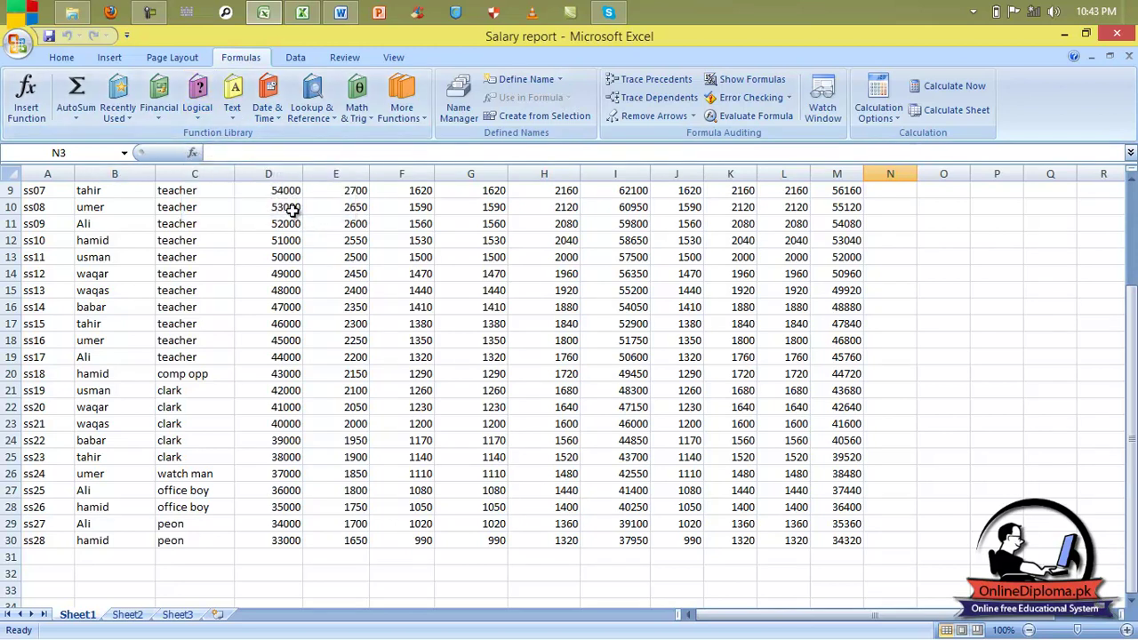
pyautogui.moveTo(267, 341); pyautogui.dragTo(841, 553)
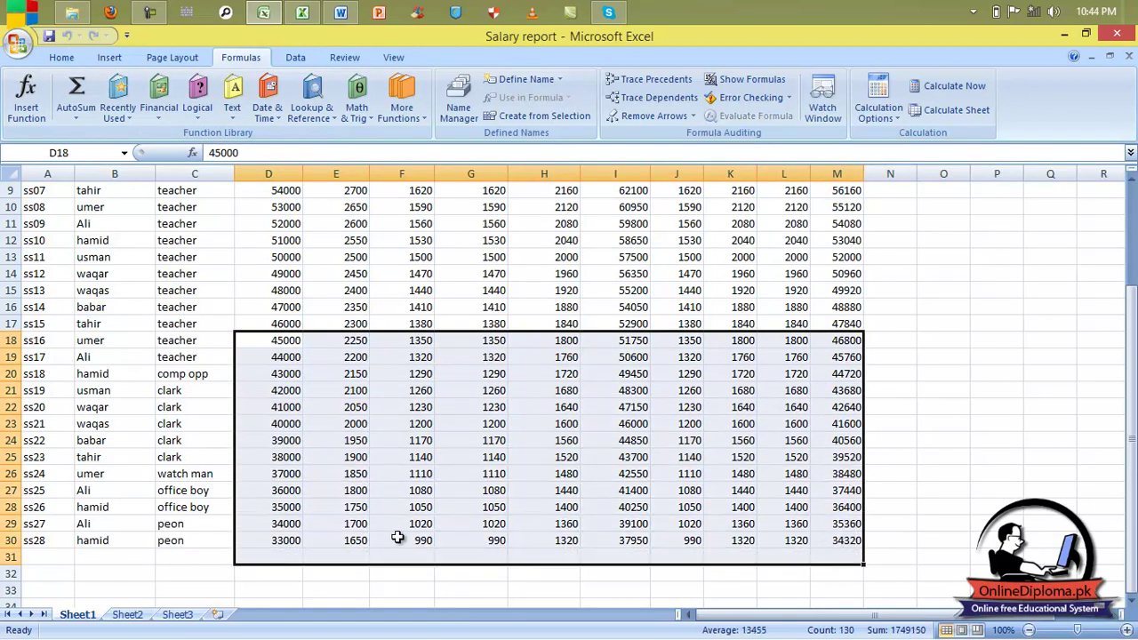
pyautogui.click(911, 374)
pyautogui.moveTo(273, 360); pyautogui.dragTo(846, 556)
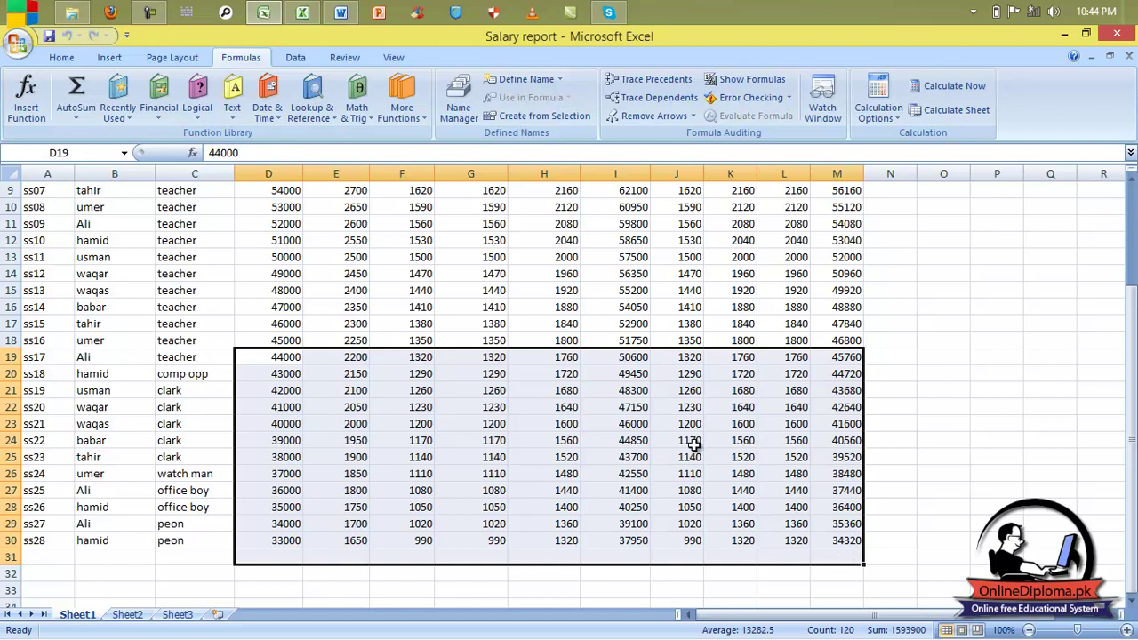
pyautogui.click(77, 115)
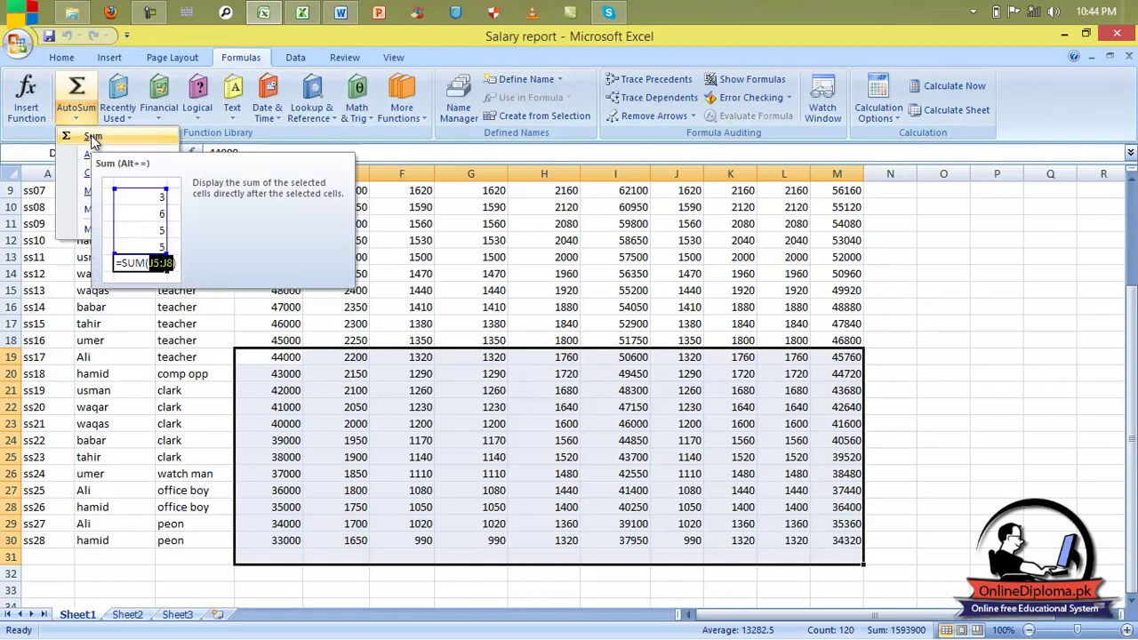
pyautogui.click(92, 137)
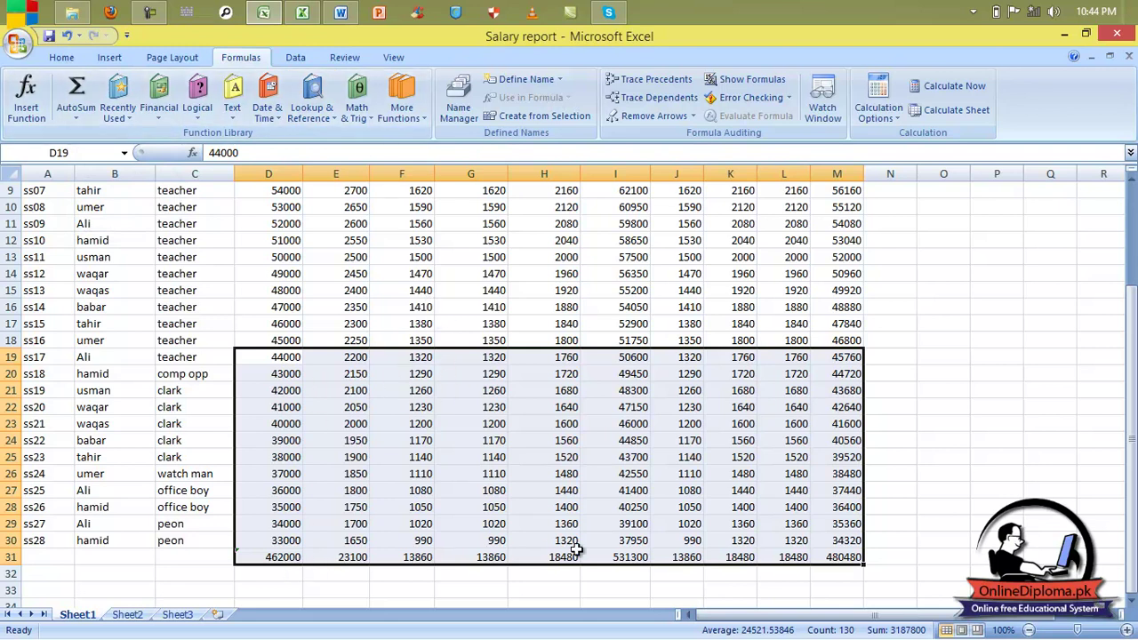
# Step: Sum the row 31 totals from D31 to M31 into cell N31
pyautogui.moveTo(257, 558); pyautogui.dragTo(885, 558)
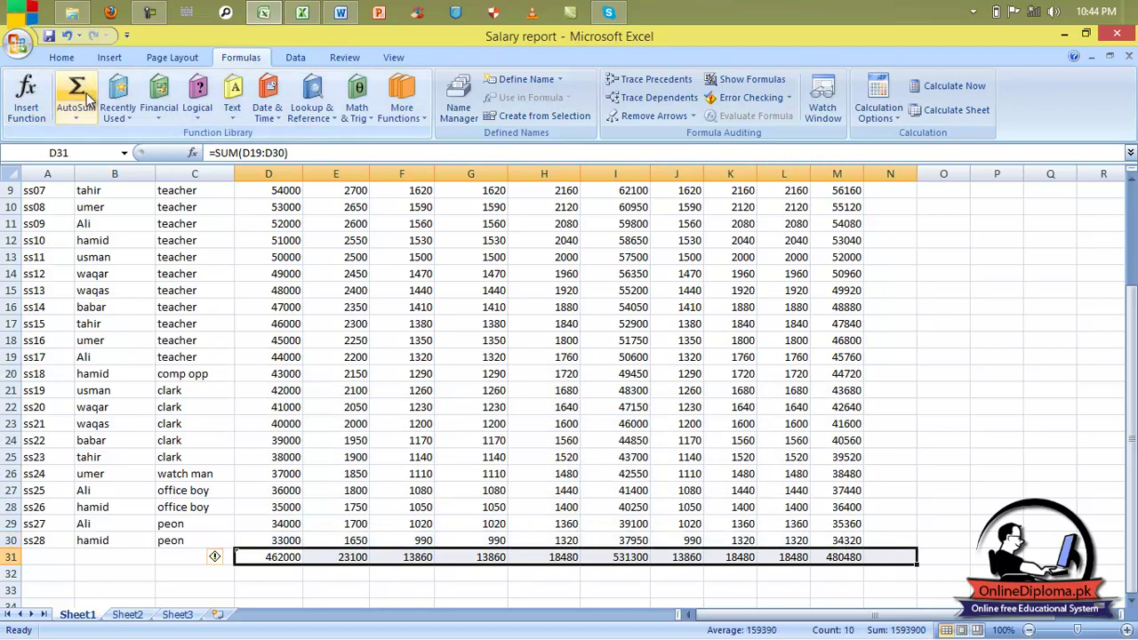
pyautogui.click(77, 118)
pyautogui.click(89, 142)
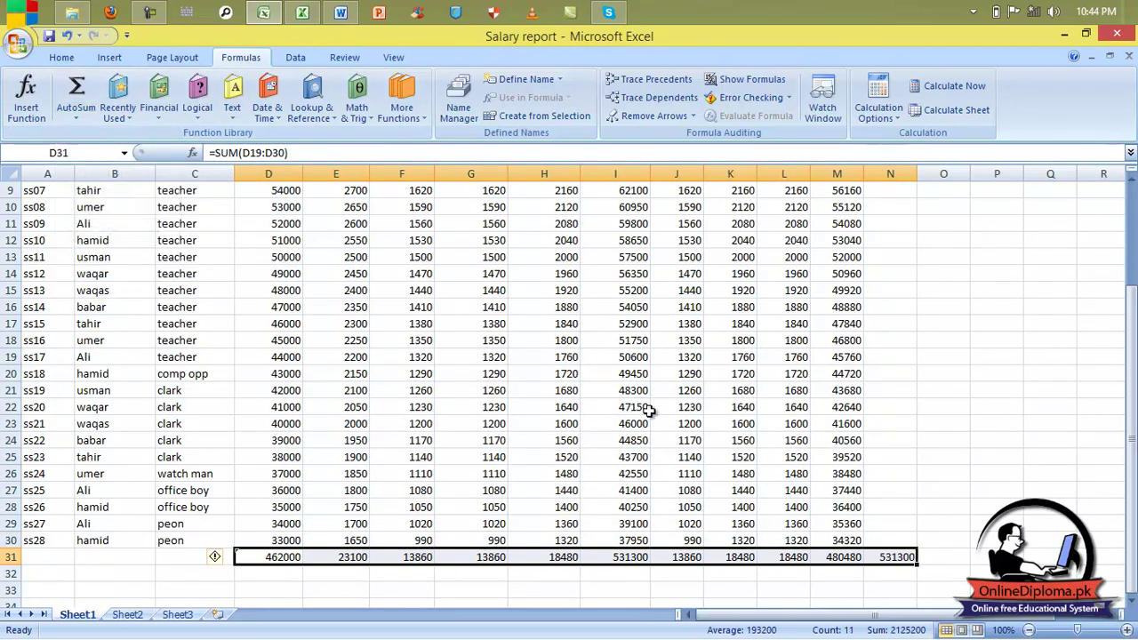
# Step: Calculate the average of G31:N31 in cell O31 with AutoSum's Average function
pyautogui.scroll(-1, 822, 474)
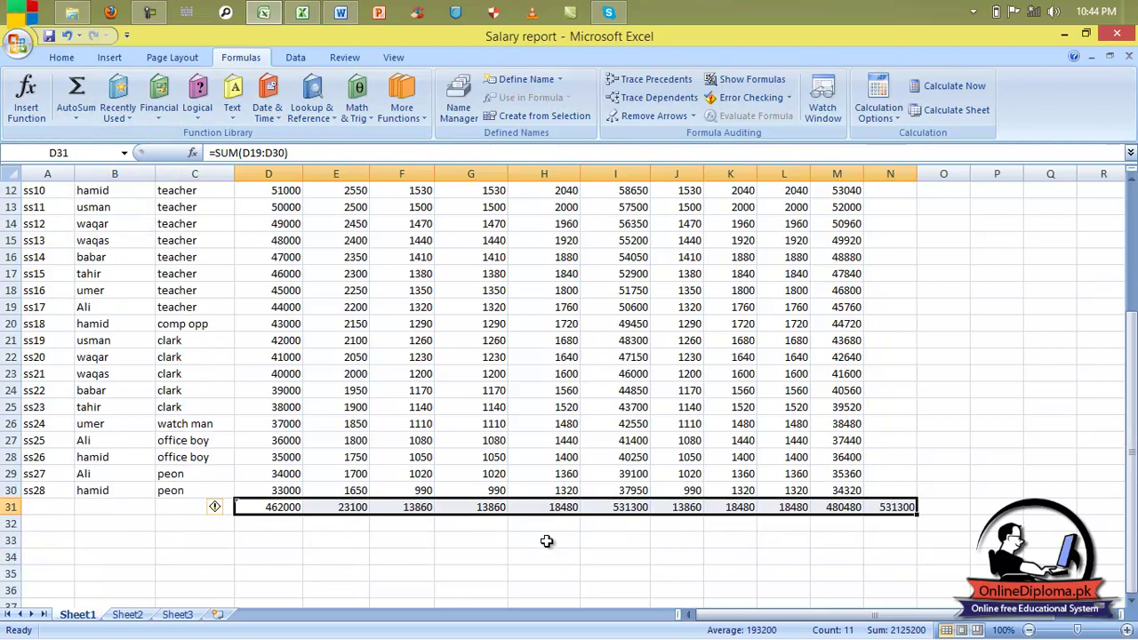
pyautogui.moveTo(493, 507); pyautogui.dragTo(966, 543)
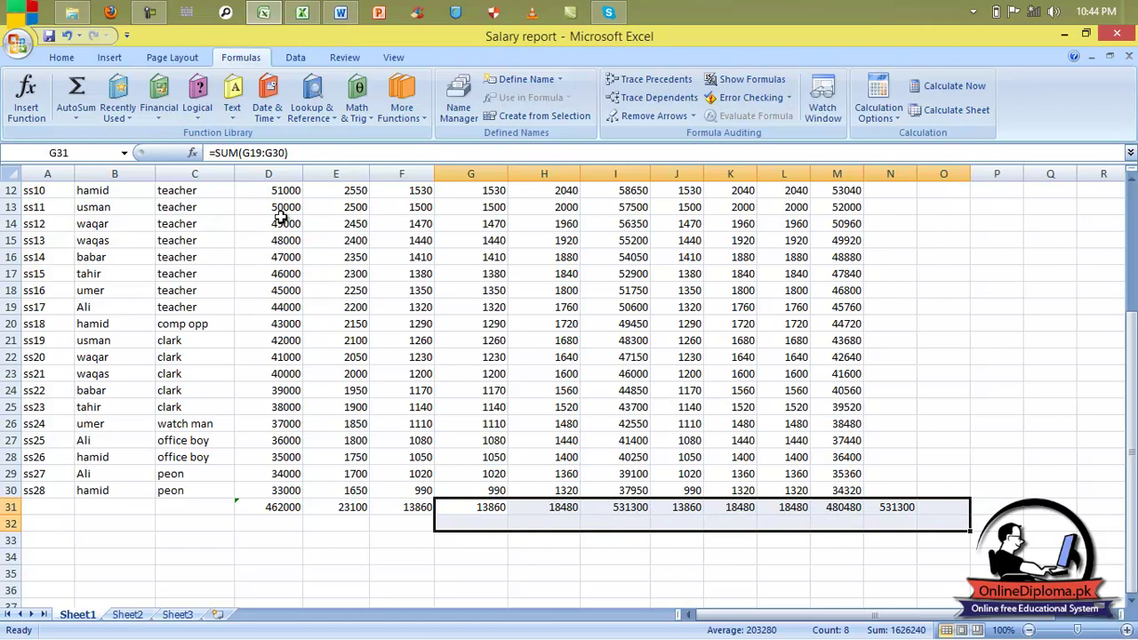
pyautogui.moveTo(497, 503); pyautogui.dragTo(930, 510)
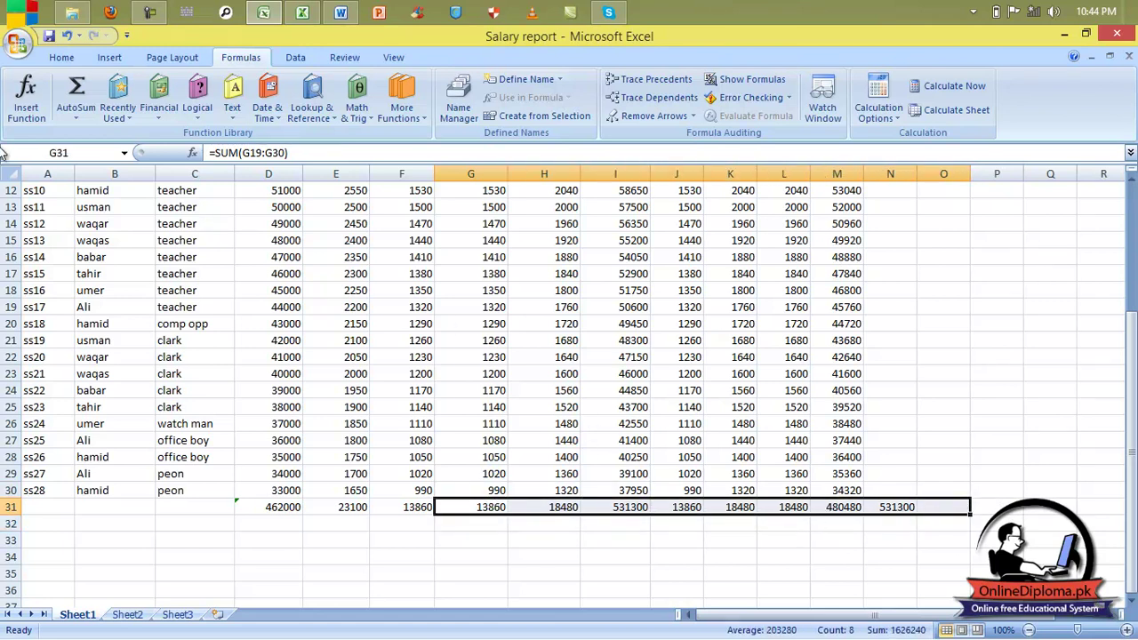
pyautogui.click(75, 119)
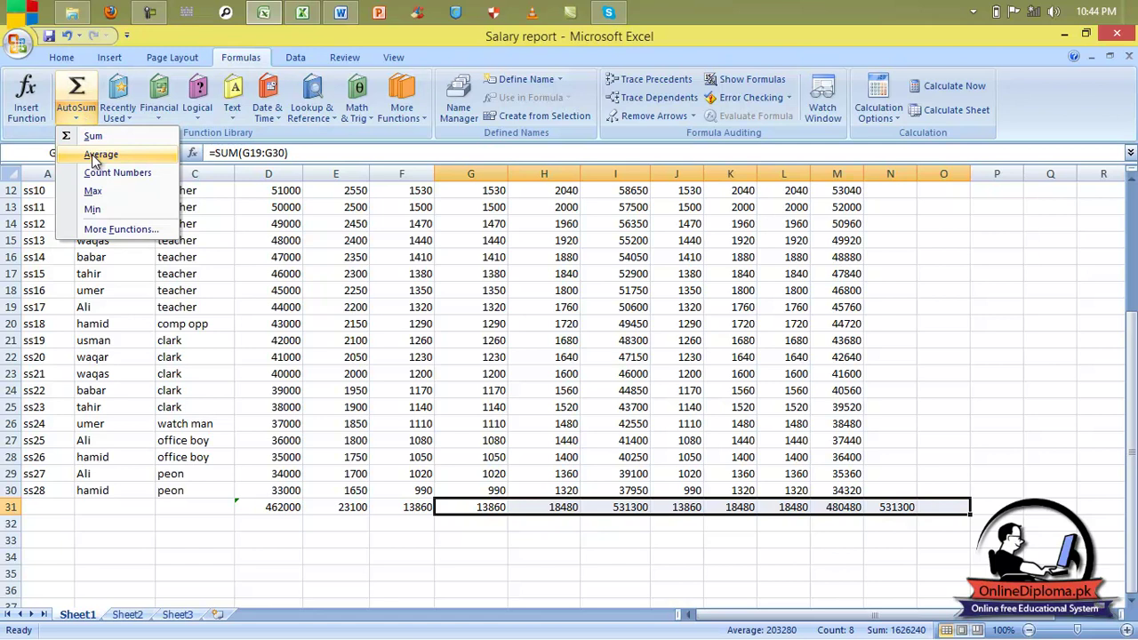
pyautogui.click(98, 156)
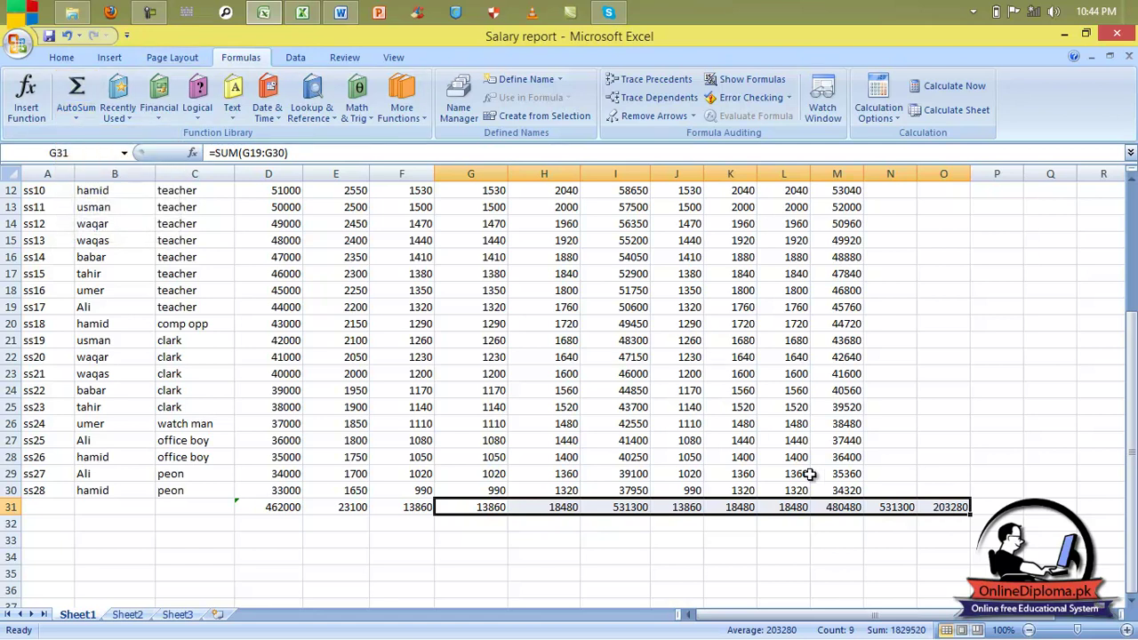
# Step: Count the numbers in H24:M29 row by row, placing the counts in N24:N29
pyautogui.click(78, 114)
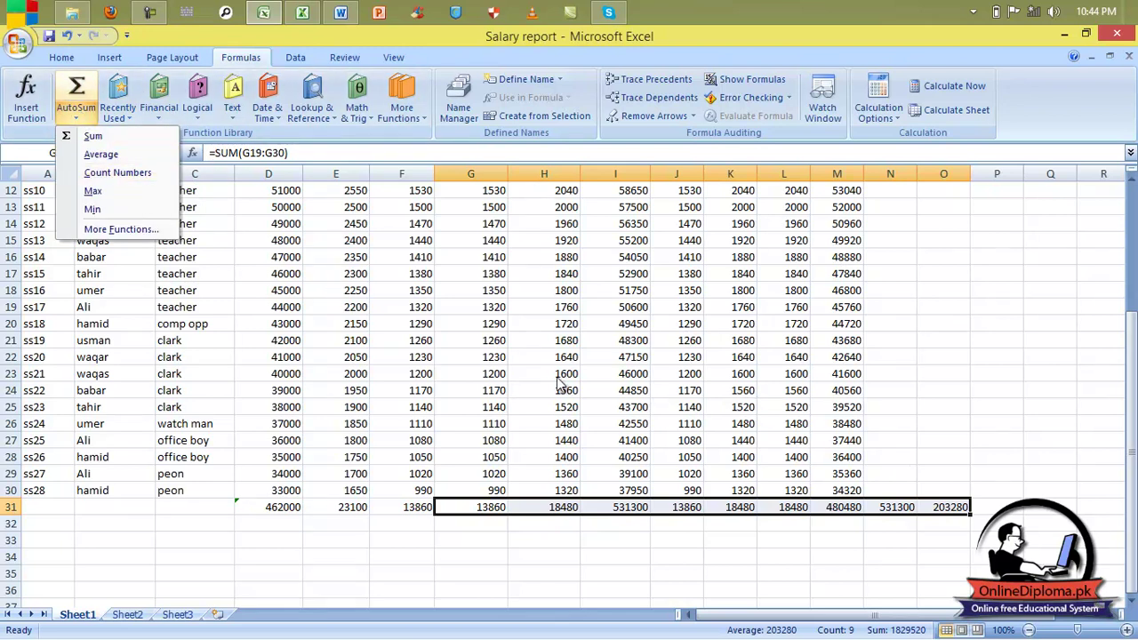
pyautogui.click(620, 437)
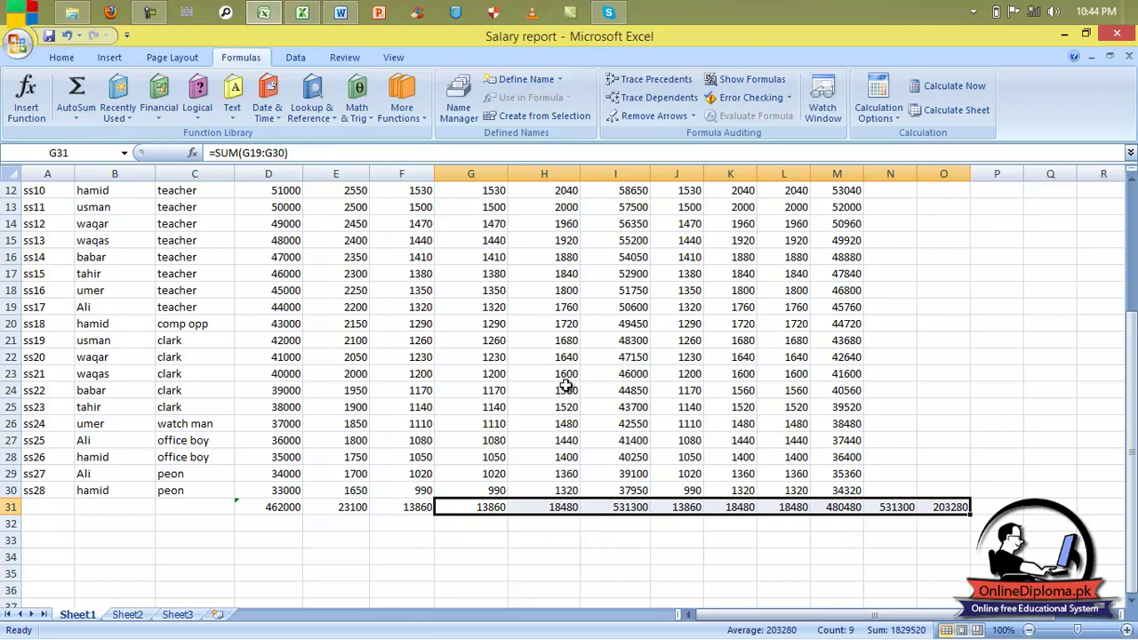
pyautogui.moveTo(565, 382); pyautogui.dragTo(894, 469)
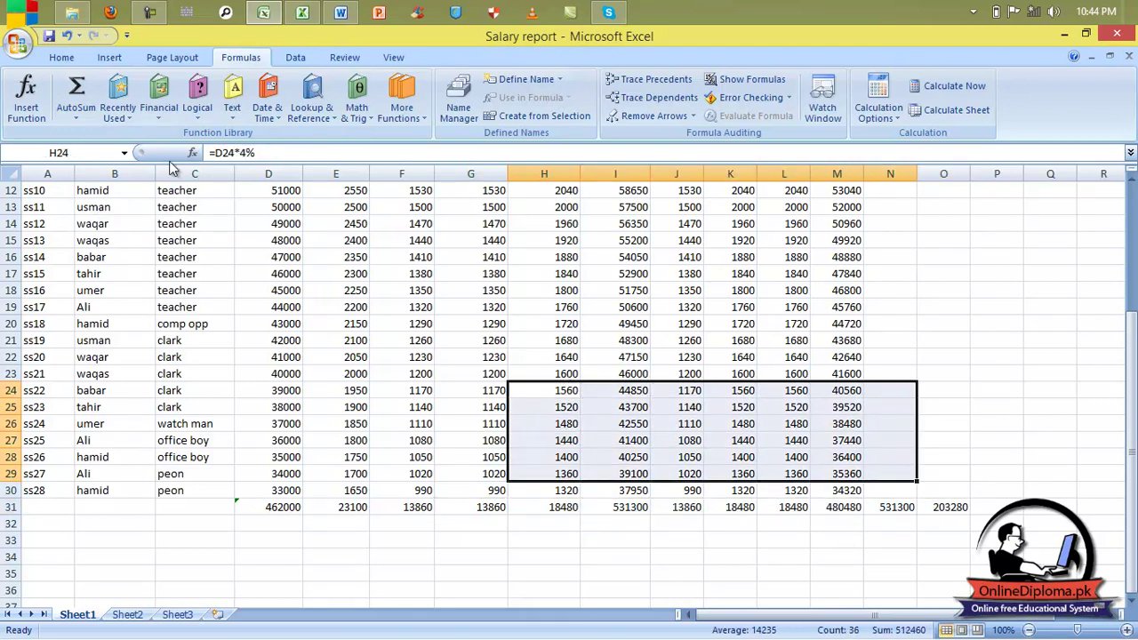
pyautogui.click(76, 114)
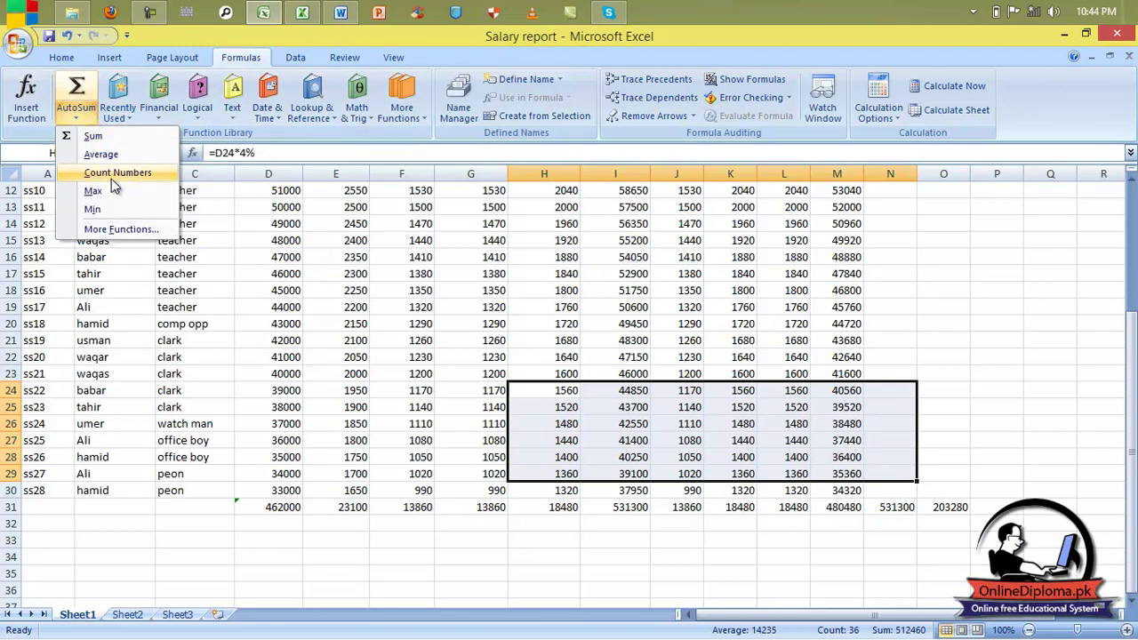
pyautogui.click(112, 177)
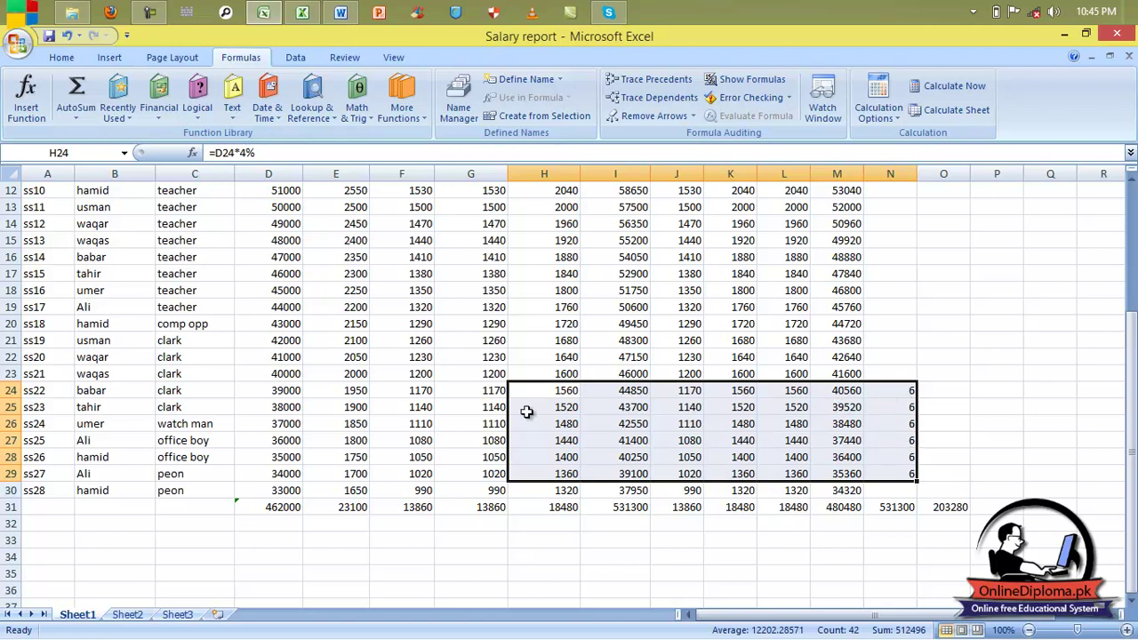
pyautogui.click(75, 117)
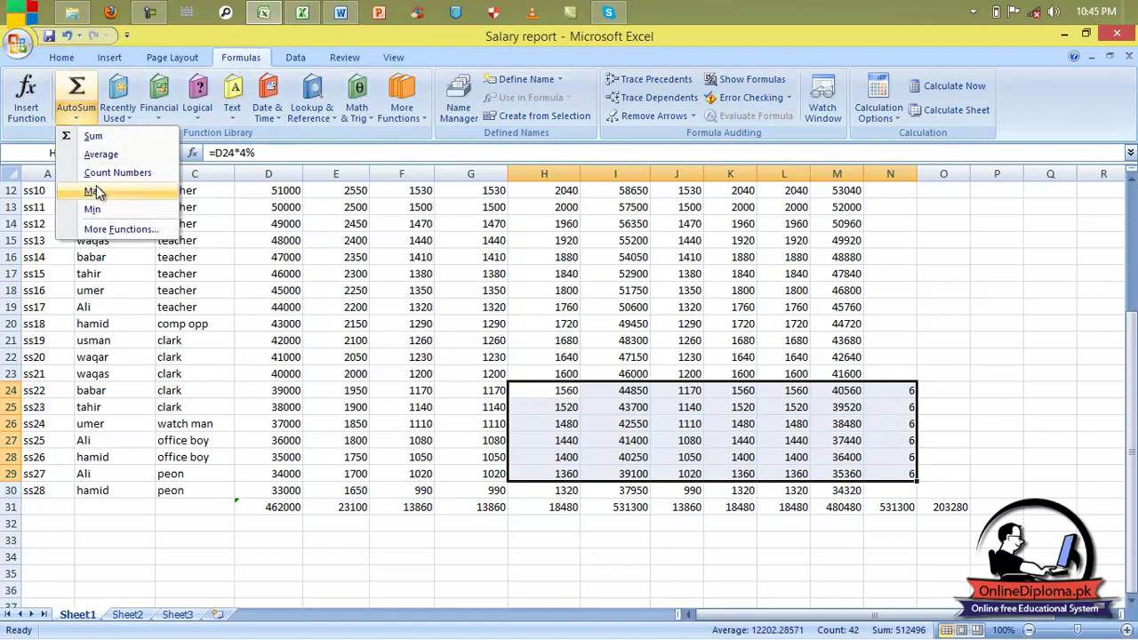
pyautogui.click(683, 246)
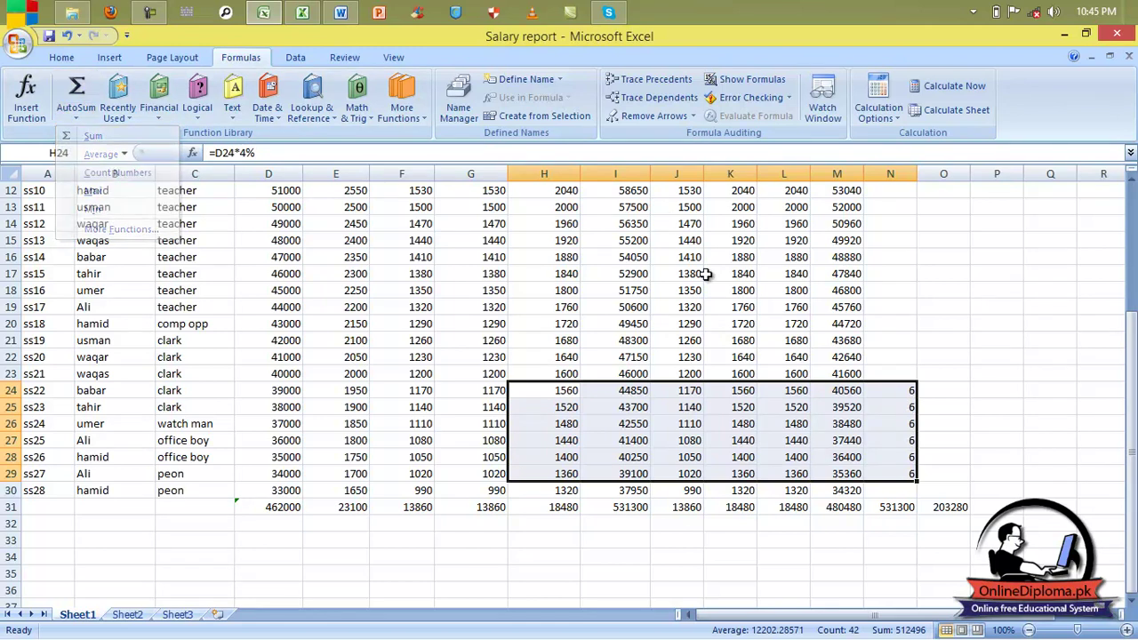
pyautogui.click(754, 289)
pyautogui.moveTo(675, 207); pyautogui.dragTo(859, 336)
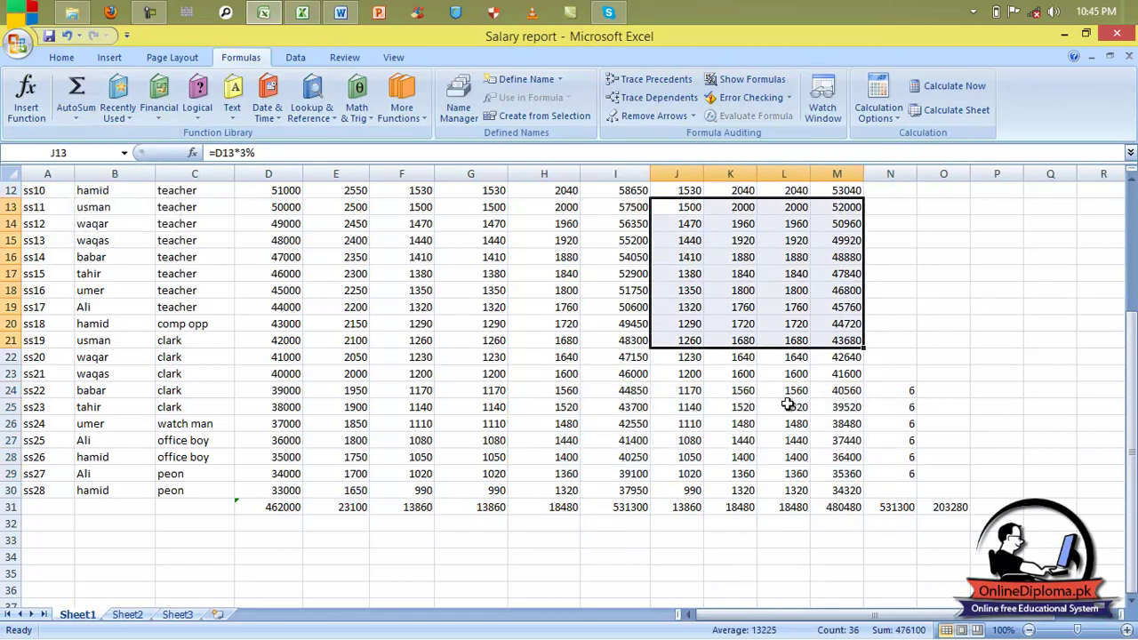
pyautogui.click(491, 190)
pyautogui.scroll(2, 491, 191)
pyautogui.moveTo(294, 224); pyautogui.dragTo(285, 576)
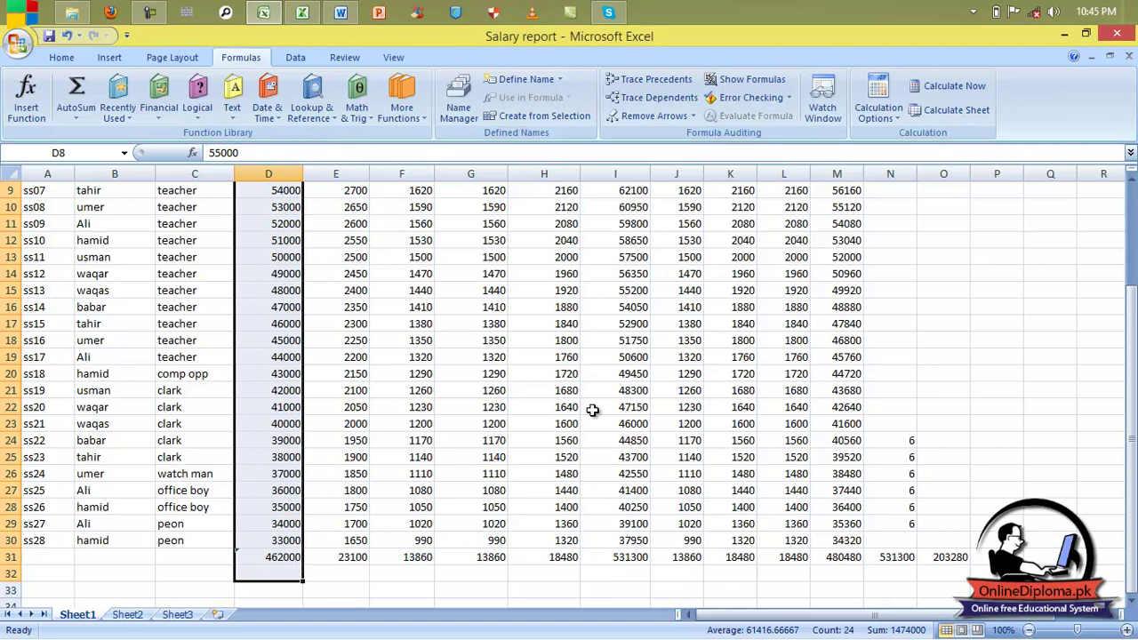
# Step: Find the largest value of E14:M14 with AutoSum's Max function, placing the result in N14
pyautogui.moveTo(362, 274); pyautogui.dragTo(936, 280)
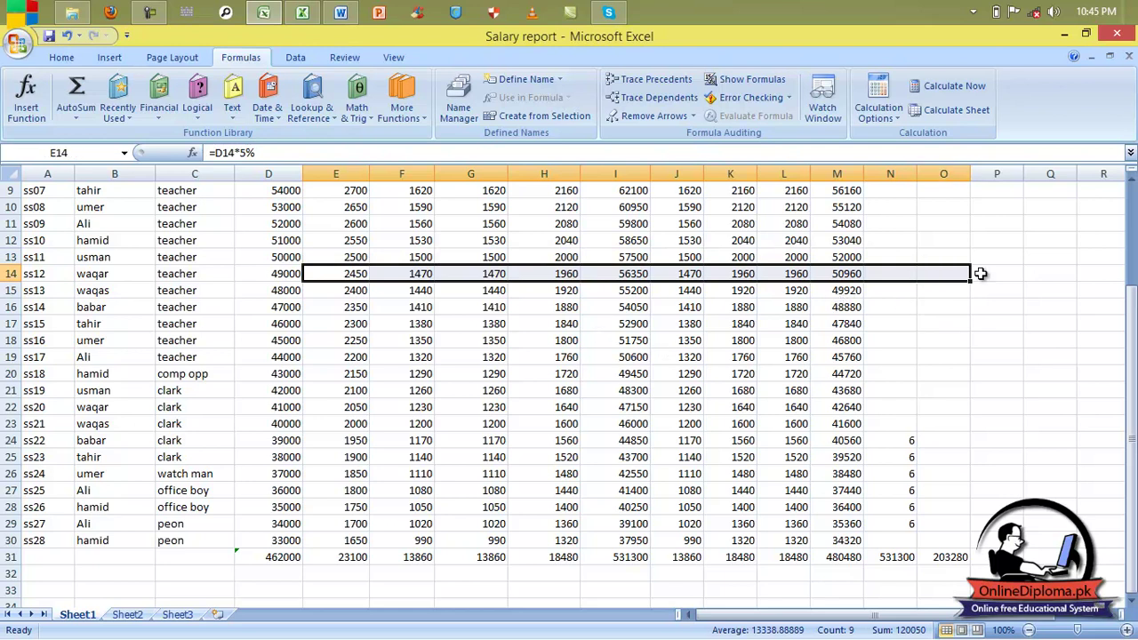
pyautogui.moveTo(363, 272); pyautogui.dragTo(911, 284)
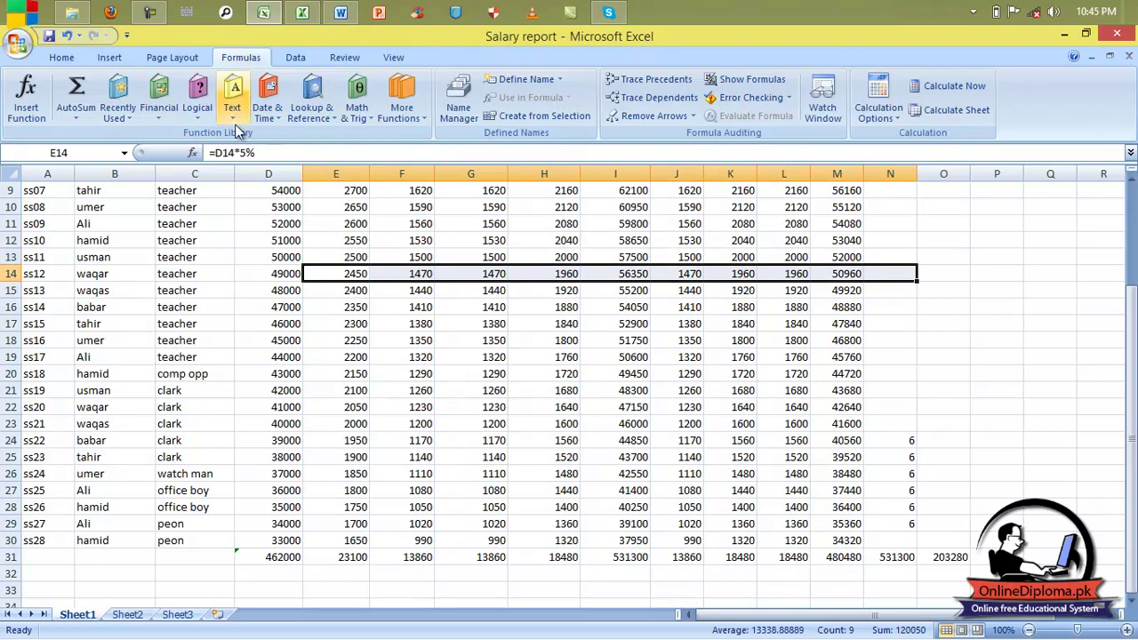
pyautogui.click(77, 115)
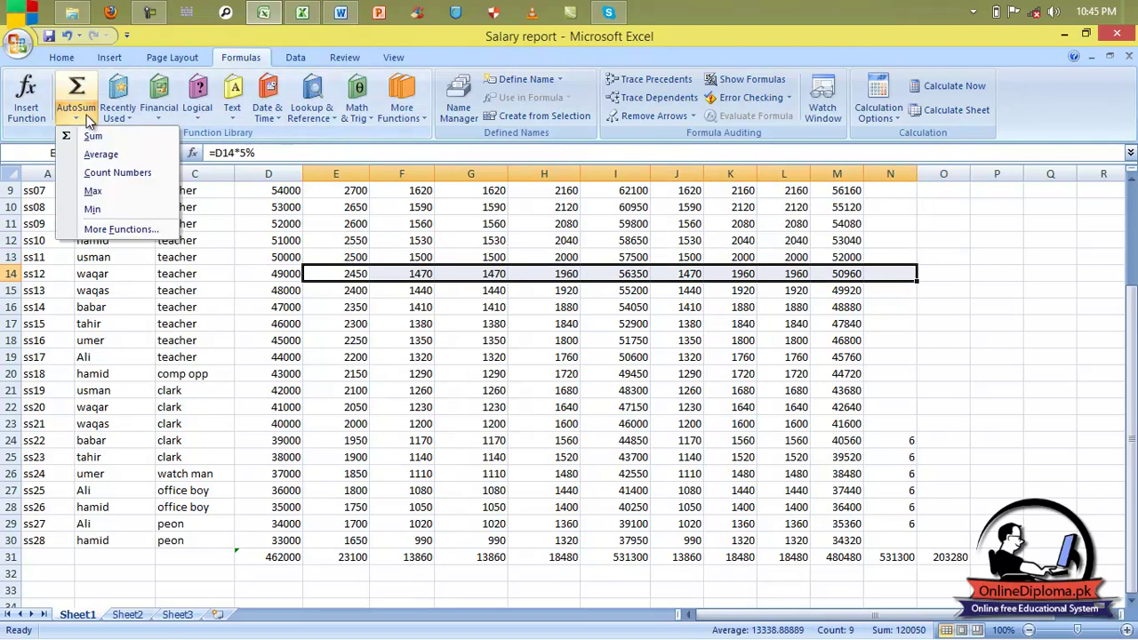
pyautogui.click(111, 192)
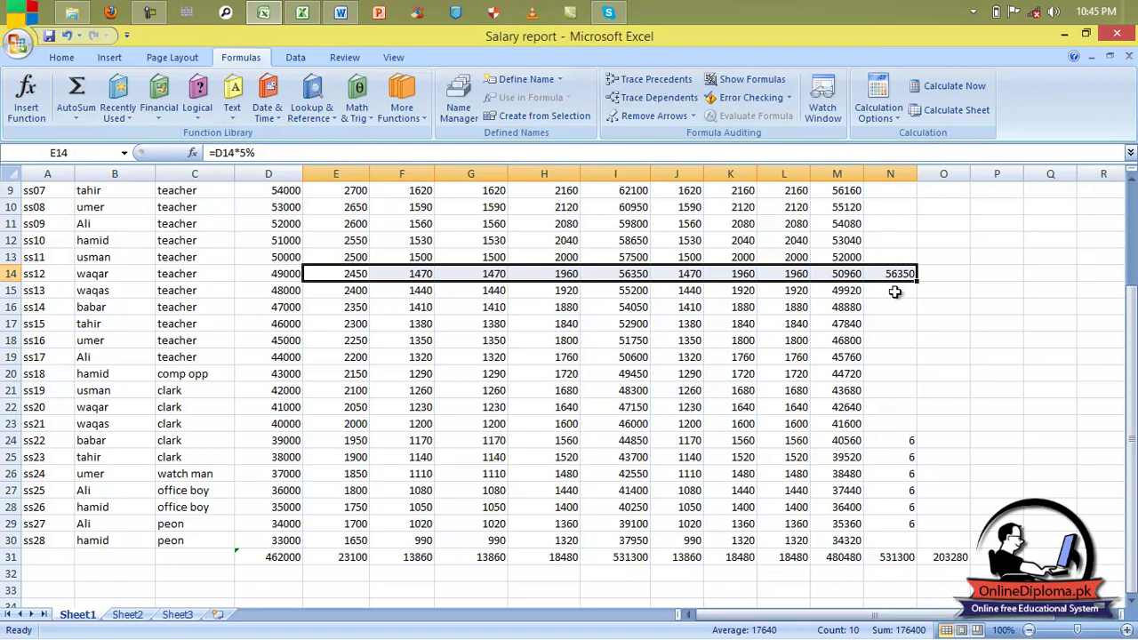
# Step: Find the smallest value of E11:M11 with AutoSum's Min function, placing the result in N11
pyautogui.scroll(2, 862, 326)
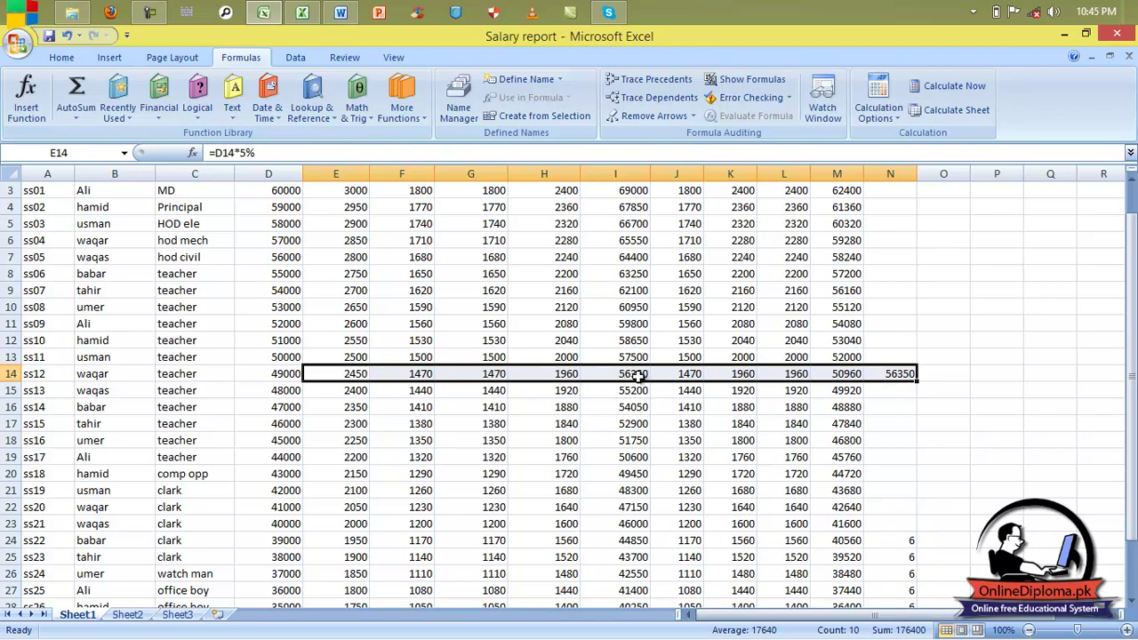
pyautogui.moveTo(372, 327); pyautogui.dragTo(894, 309)
pyautogui.moveTo(911, 324); pyautogui.dragTo(912, 327)
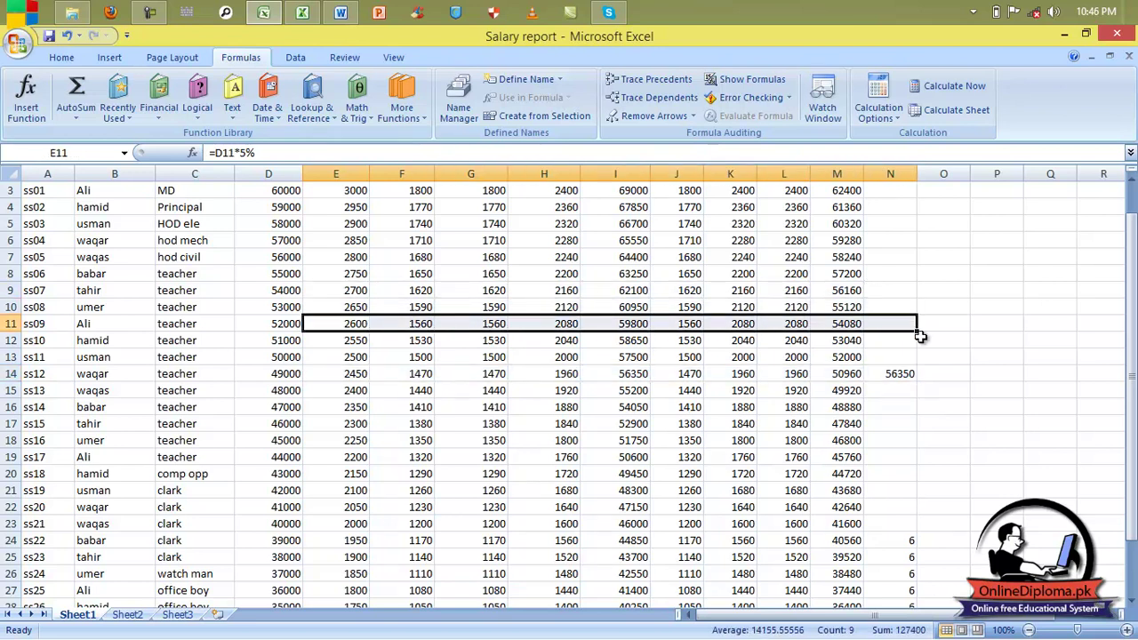
pyautogui.click(73, 119)
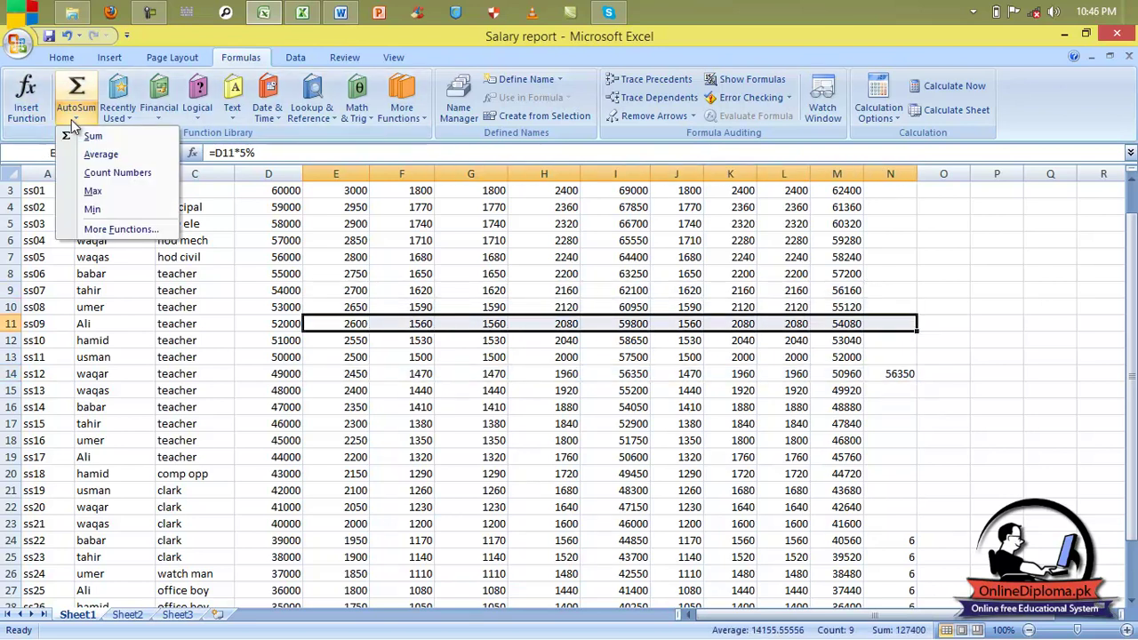
pyautogui.click(98, 208)
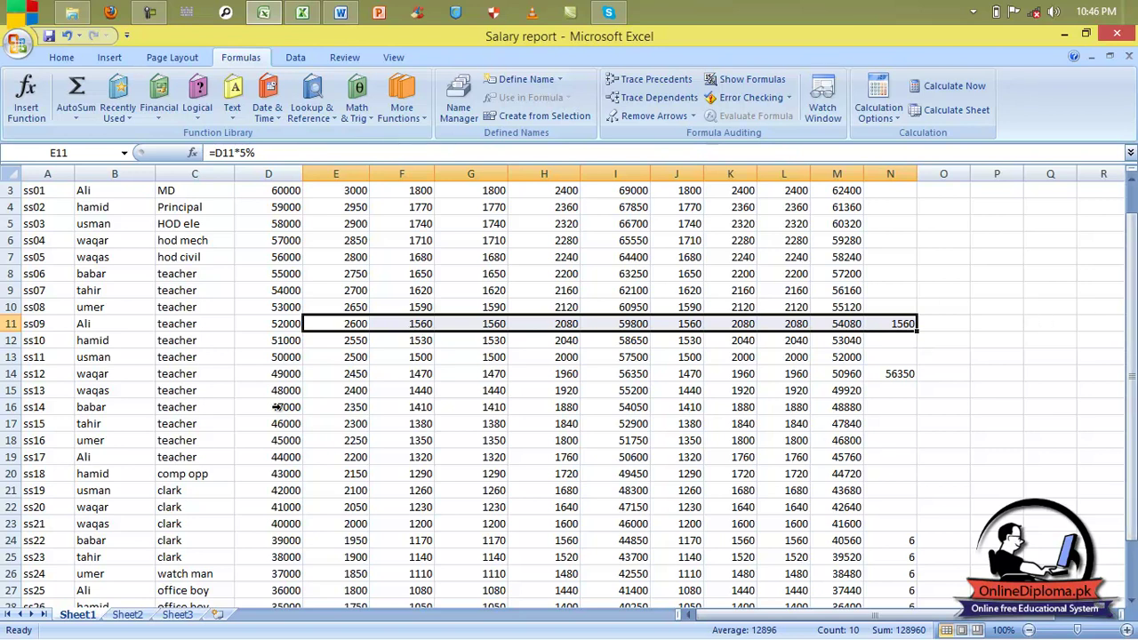
# Step: Inspect the formula behind the maximum value in cell N14
pyautogui.click(941, 337)
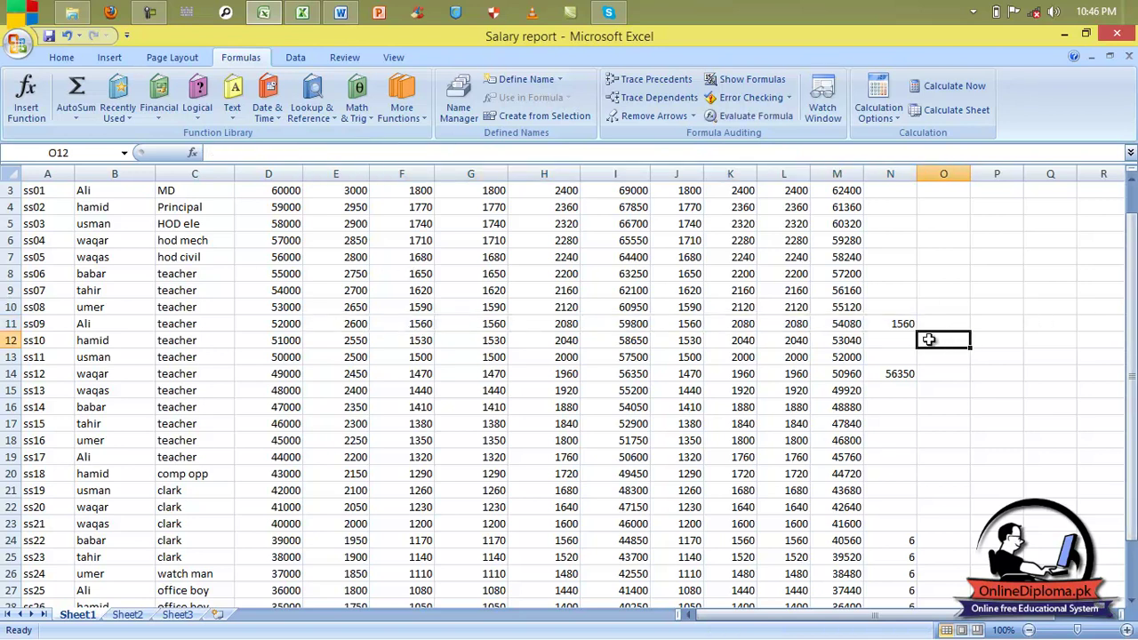
pyautogui.click(894, 374)
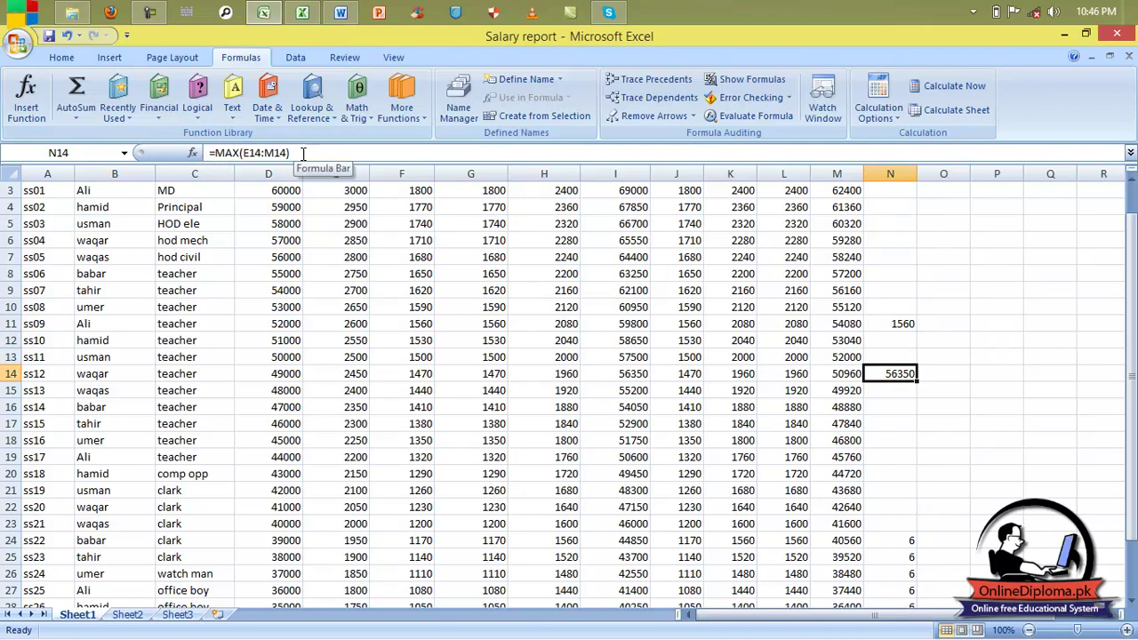
pyautogui.click(881, 406)
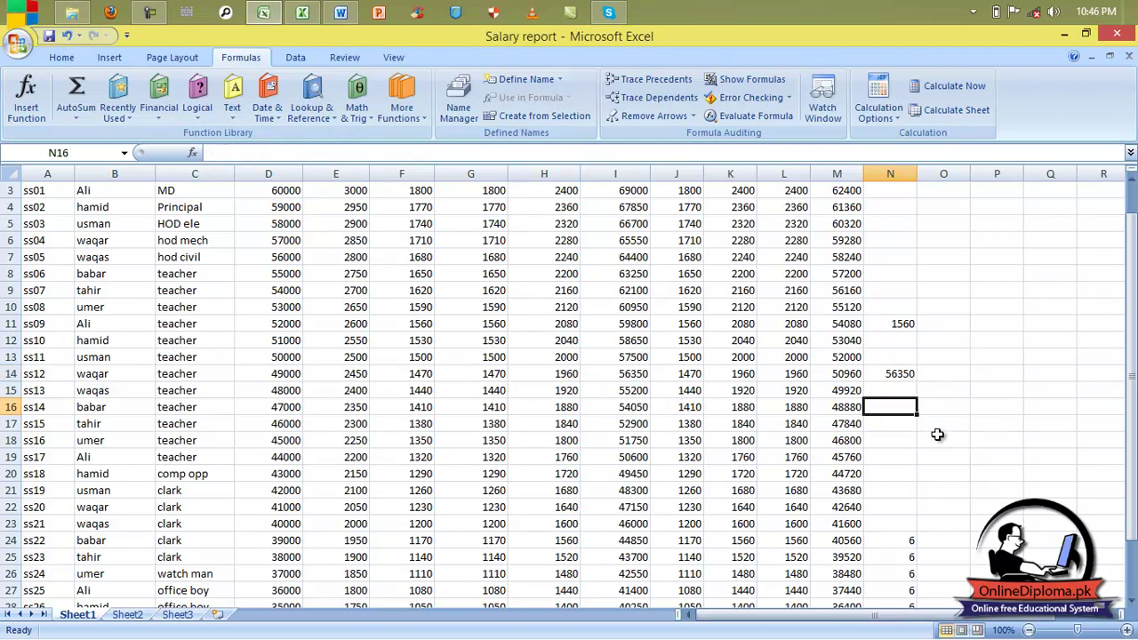
# Step: Enter the formula =Max(D18:M18) manually in cell O18
pyautogui.click(938, 435)
pyautogui.write('=')
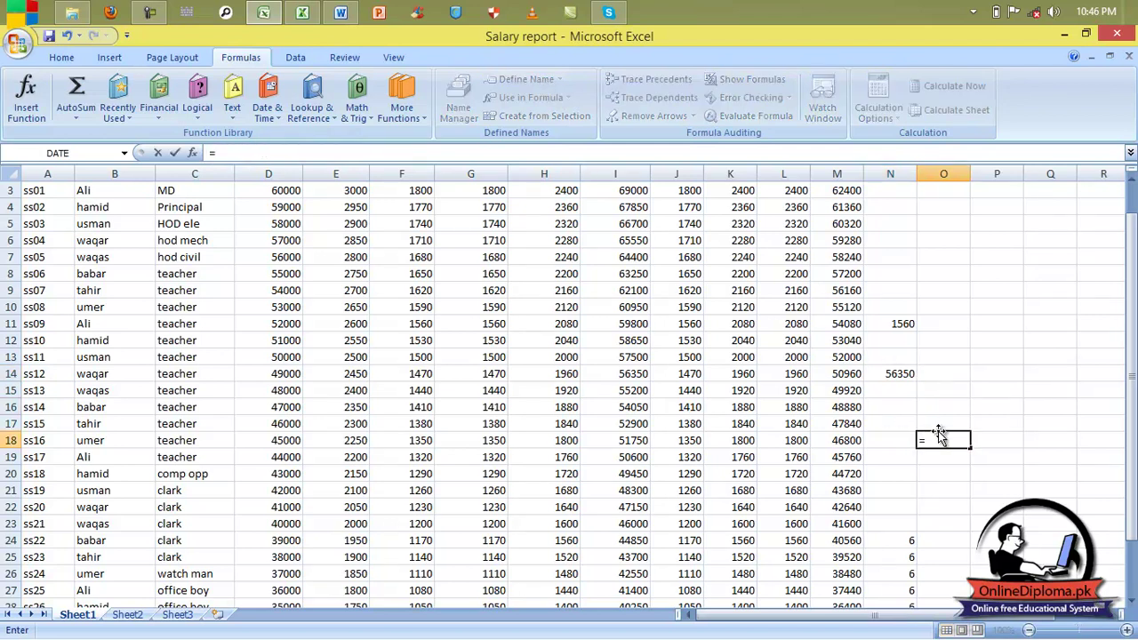
pyautogui.write('Max')
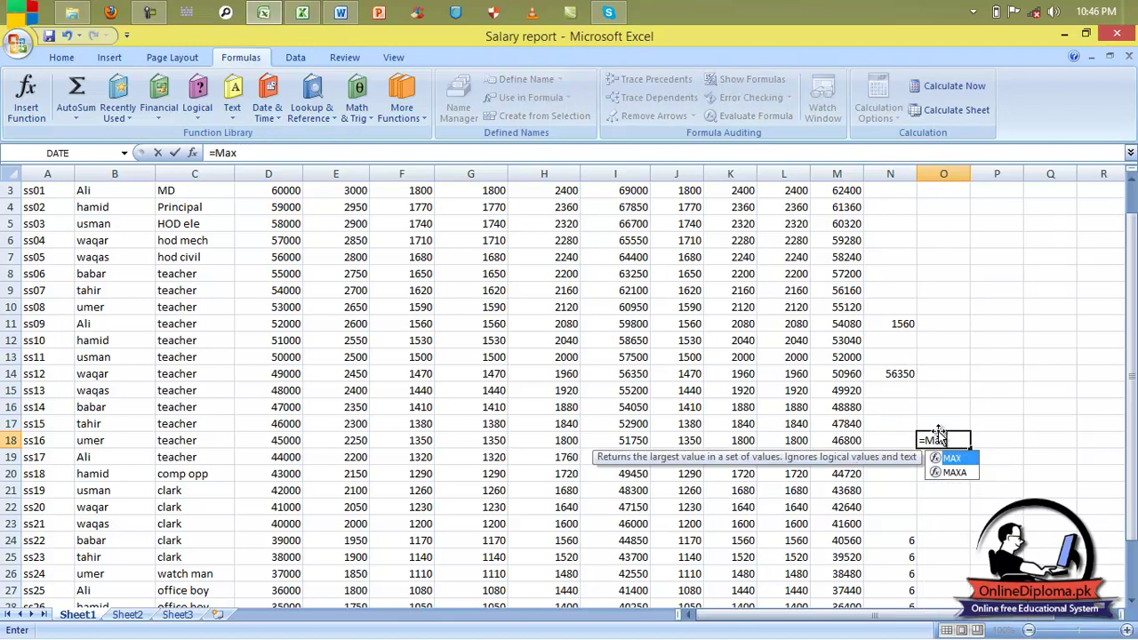
pyautogui.write('(')
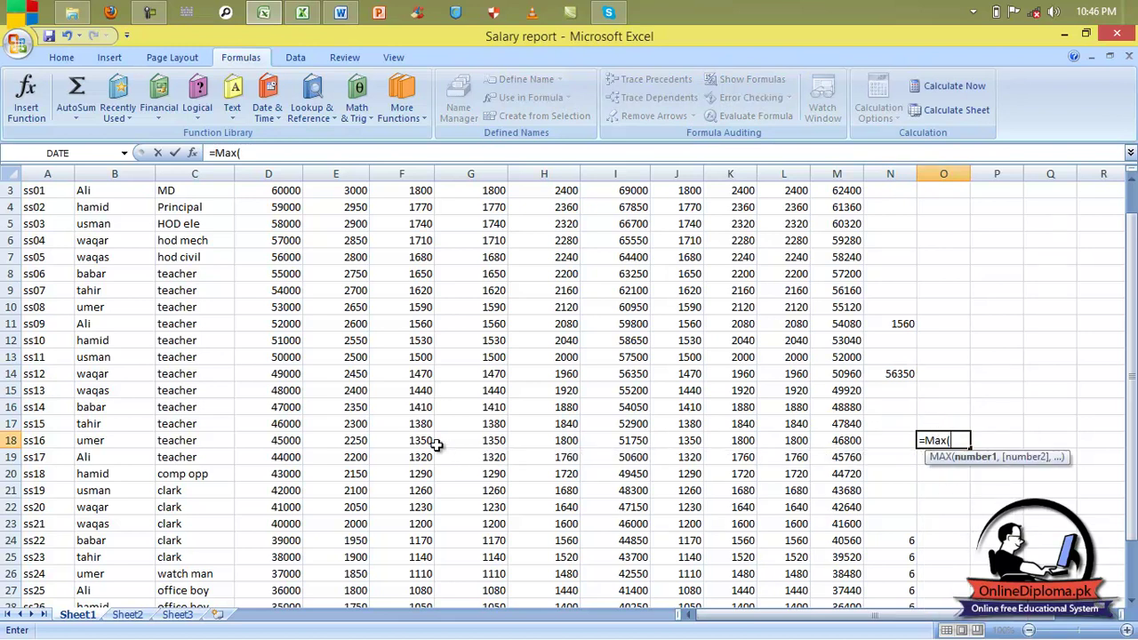
pyautogui.moveTo(294, 444); pyautogui.dragTo(845, 444)
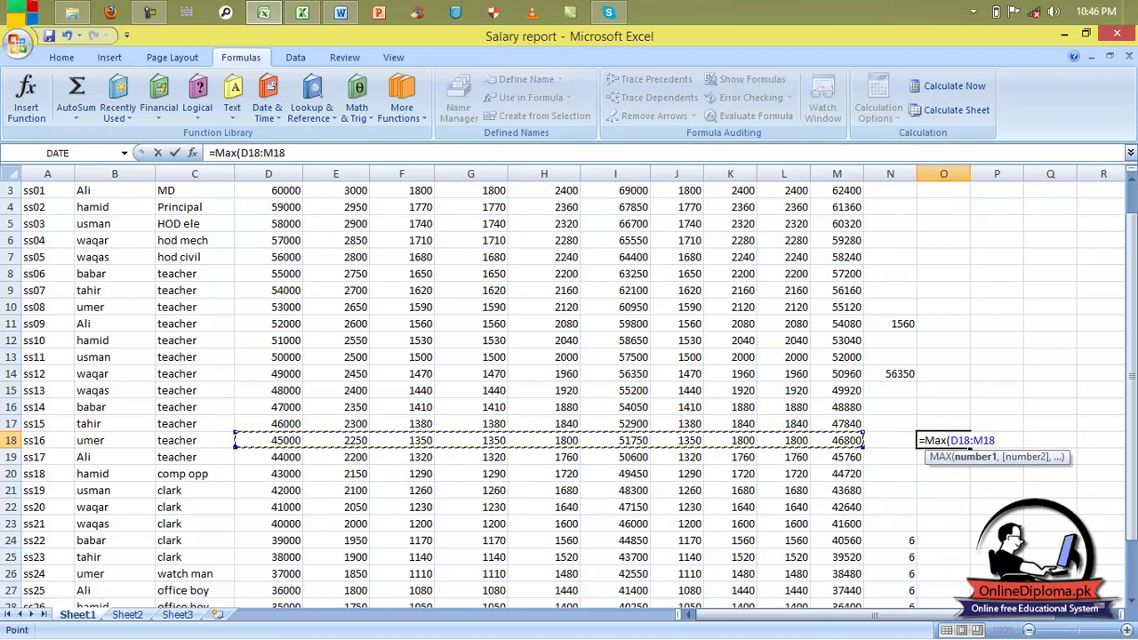
pyautogui.write(')')
pyautogui.press('Return')
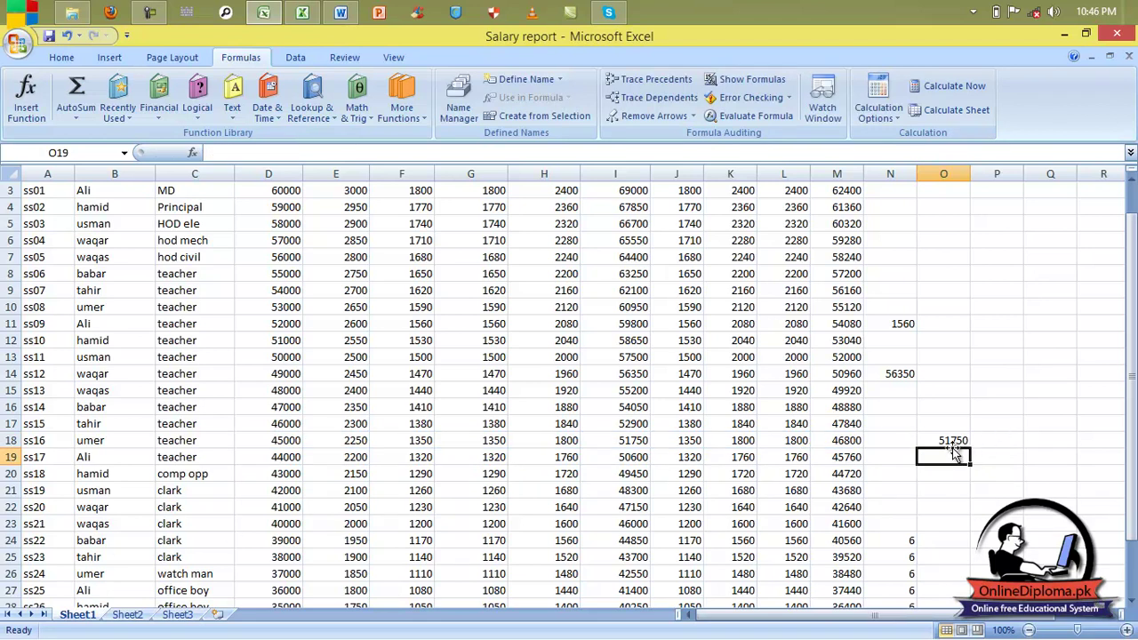
# Step: Enter the formula =min(F19:M19) manually in cell O20
pyautogui.click(945, 479)
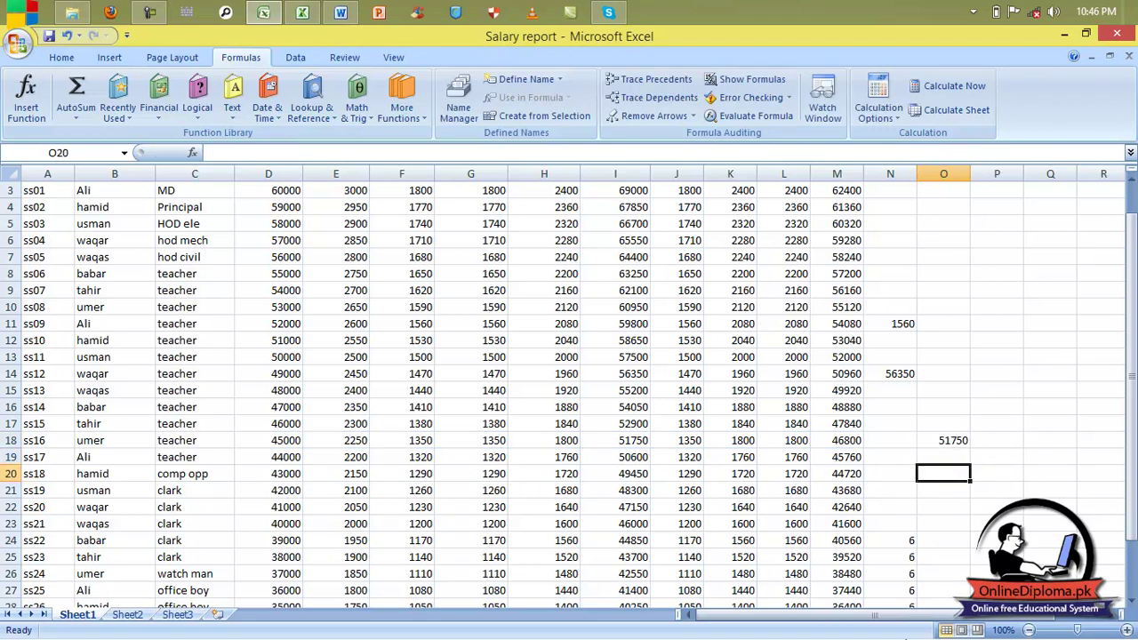
pyautogui.write('=min')
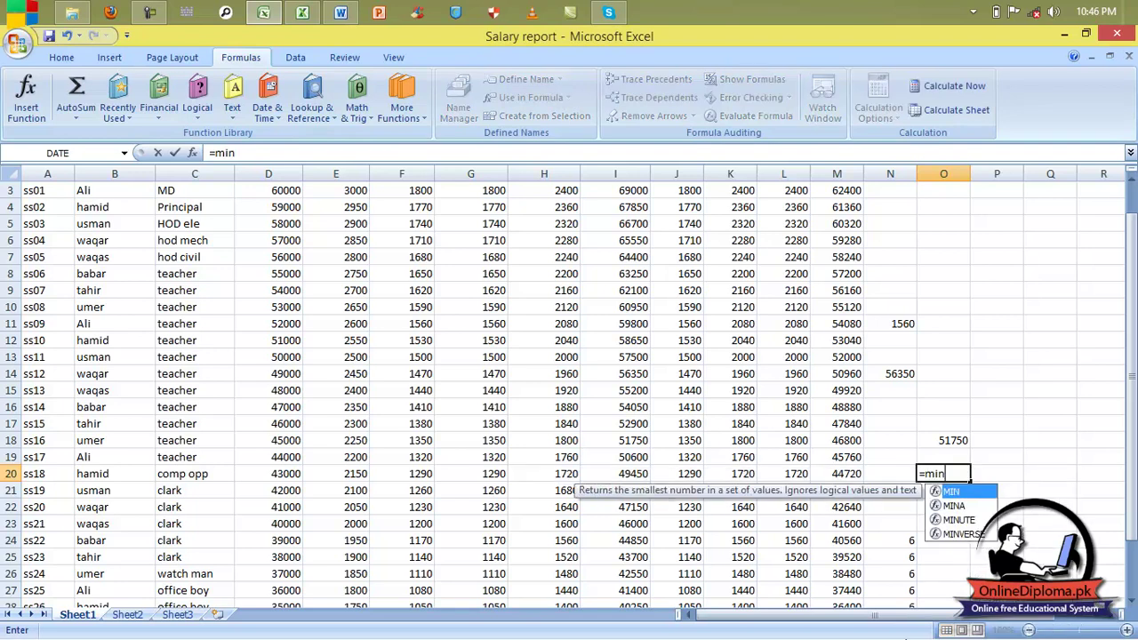
pyautogui.write('(')
pyautogui.moveTo(391, 456); pyautogui.dragTo(841, 461)
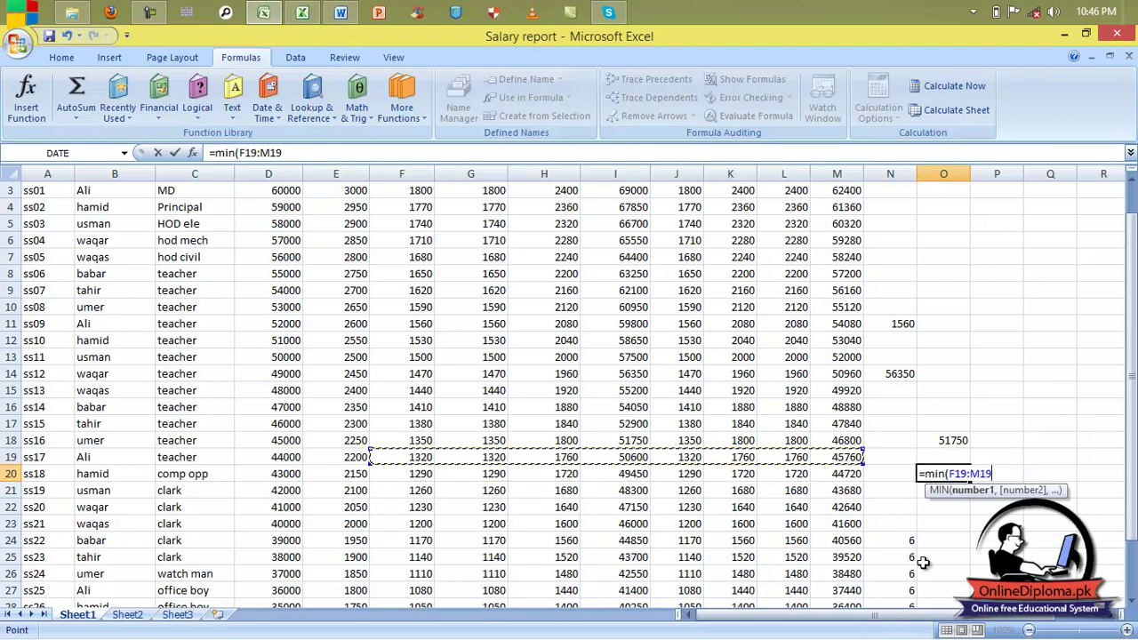
pyautogui.write(')')
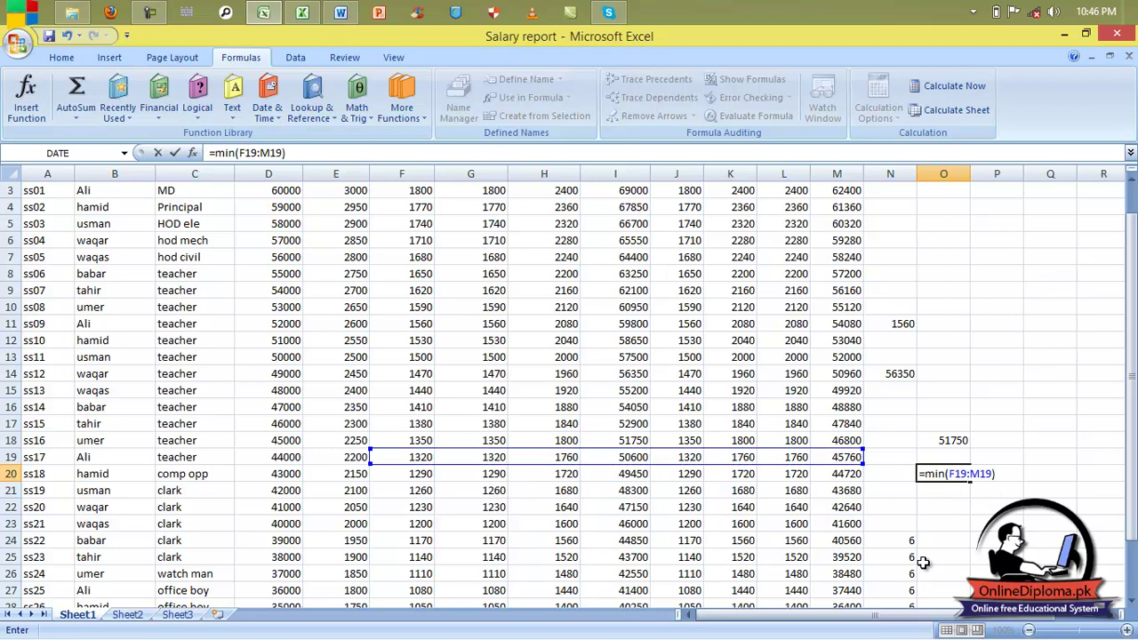
pyautogui.press('Return')
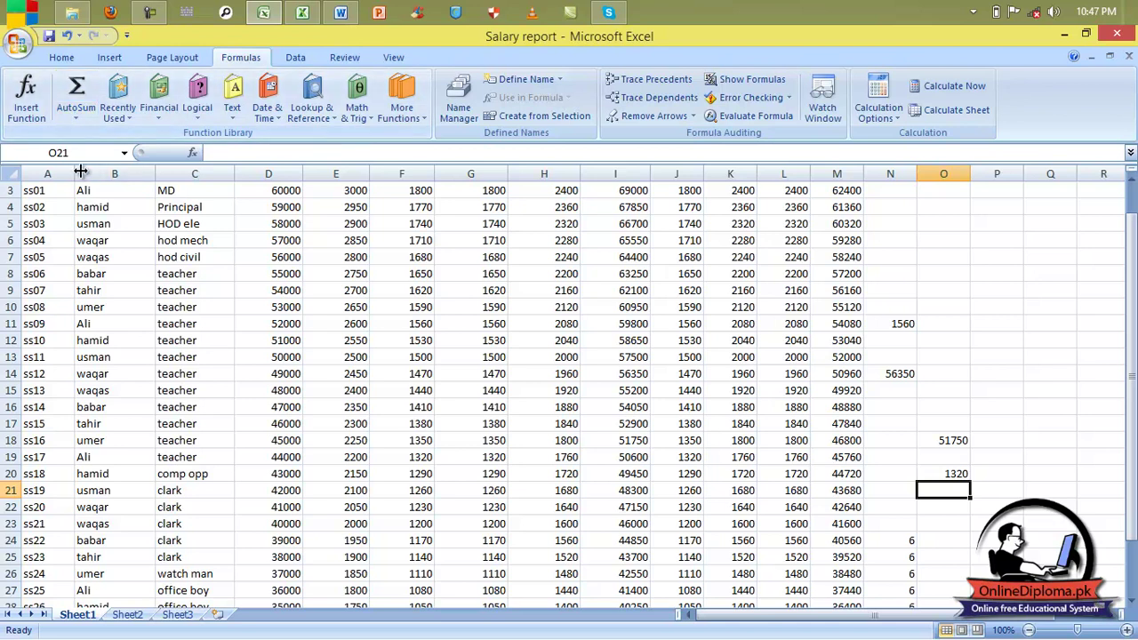
# Step: Review the list of recently used functions without inserting any of them
pyautogui.click(131, 122)
pyautogui.click(123, 115)
pyautogui.click(122, 115)
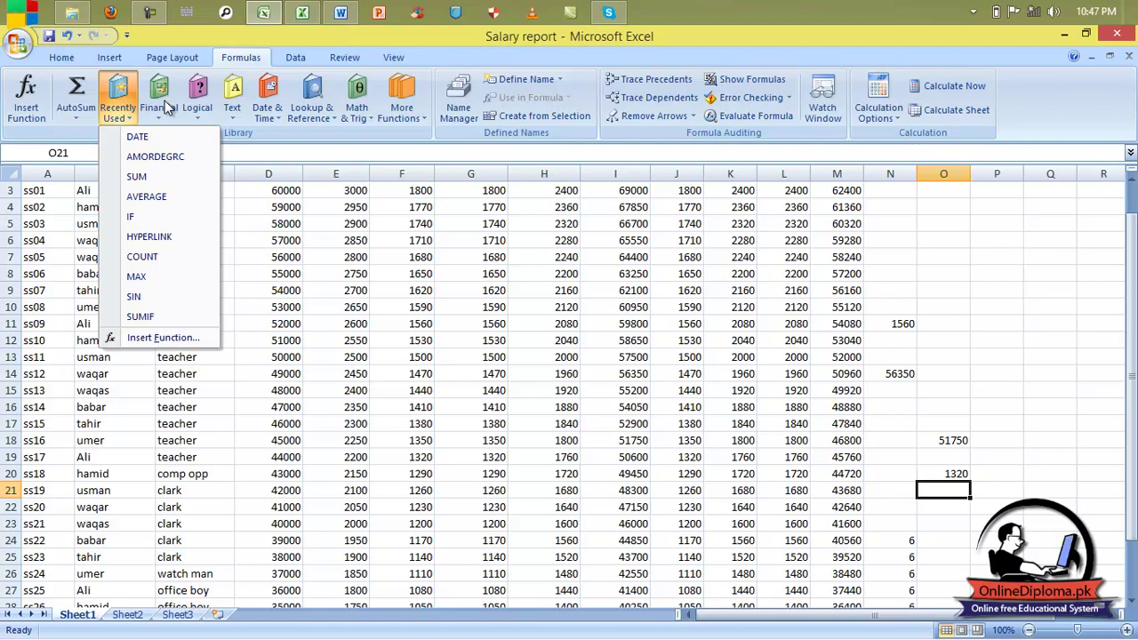
pyautogui.click(408, 143)
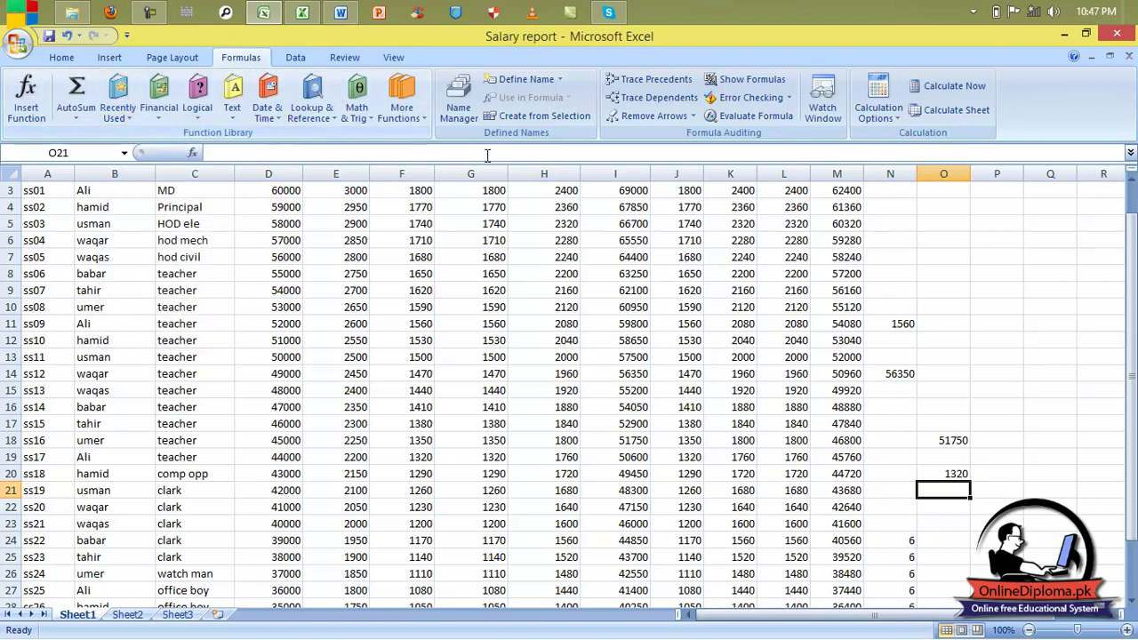
# Step: Define the name ta for the empty cell E33 with workbook scope
pyautogui.scroll(-10, 503, 242)
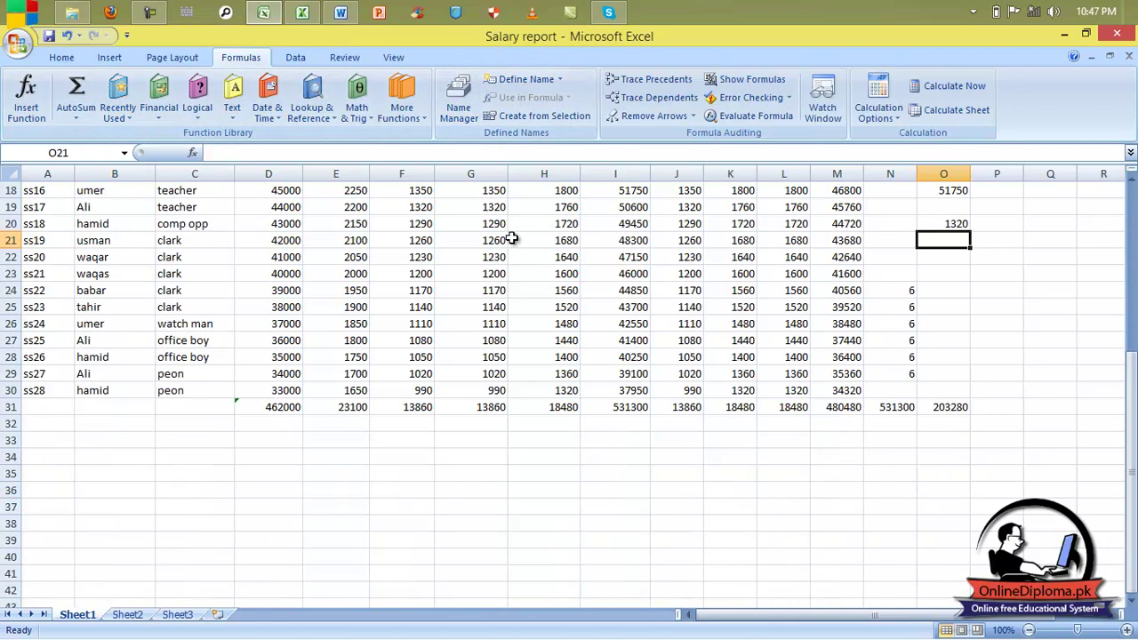
pyautogui.click(335, 289)
pyautogui.scroll(3, 335, 293)
pyautogui.click(338, 342)
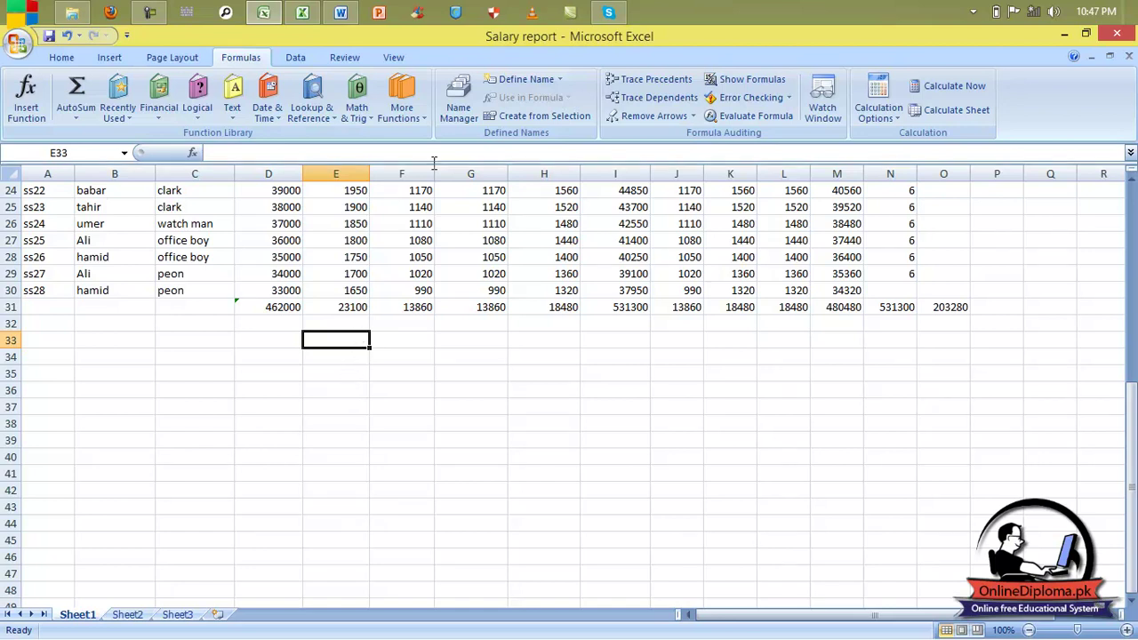
pyautogui.click(520, 80)
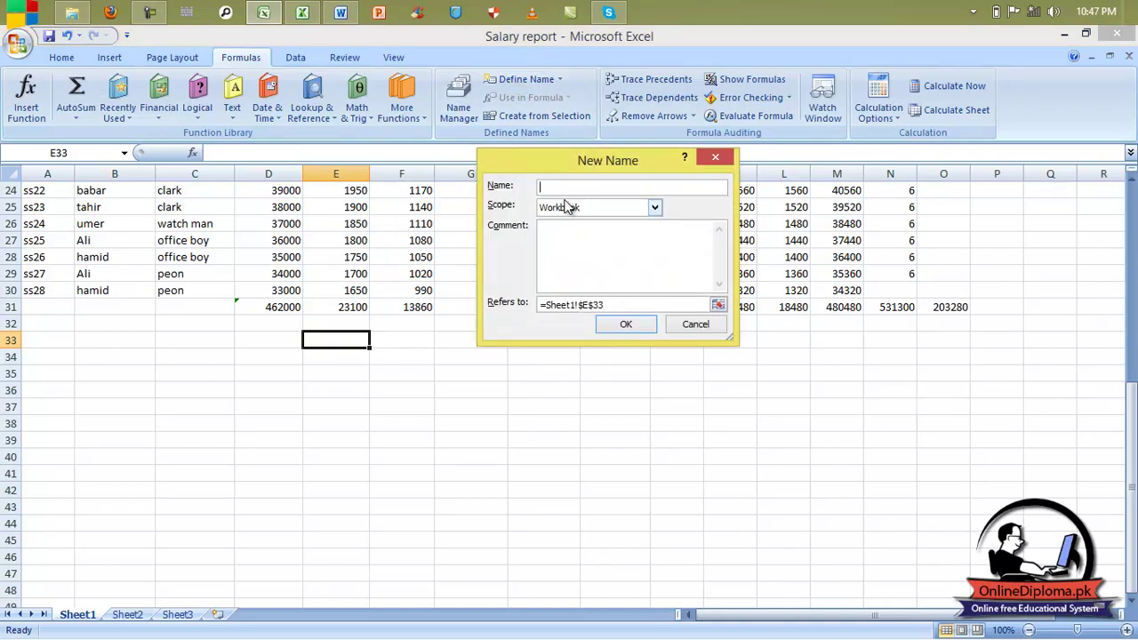
pyautogui.write('ta')
pyautogui.click(624, 327)
# Step: Enter the value 25 in the named cell ta (E33)
pyautogui.click(336, 375)
pyautogui.click(332, 339)
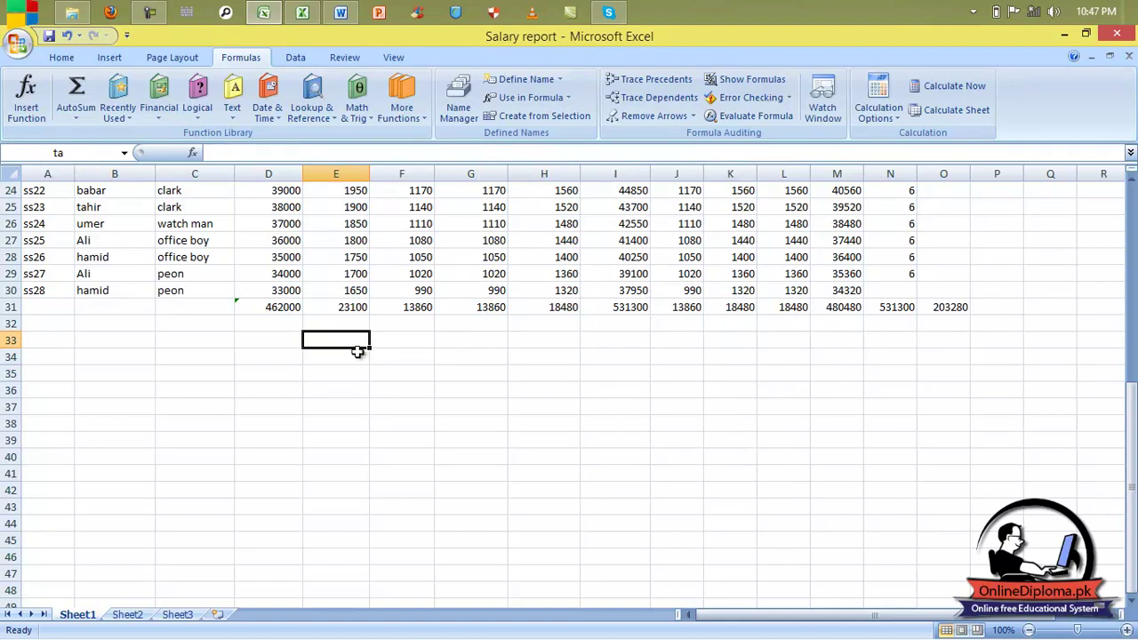
pyautogui.moveTo(1, 637)
pyautogui.write('25')
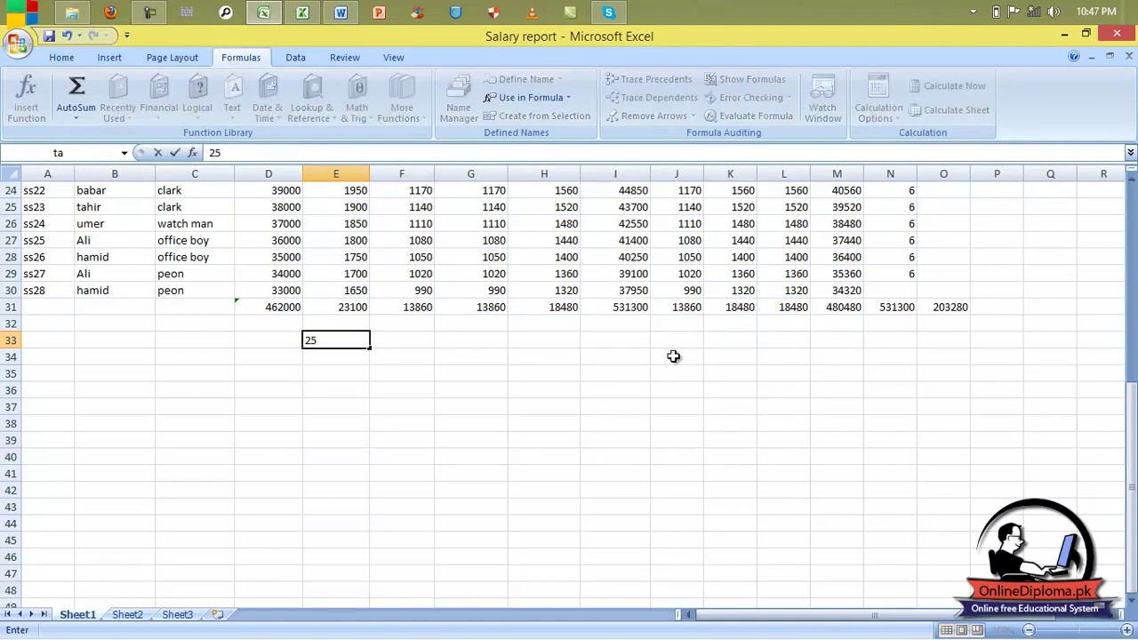
pyautogui.click(412, 345)
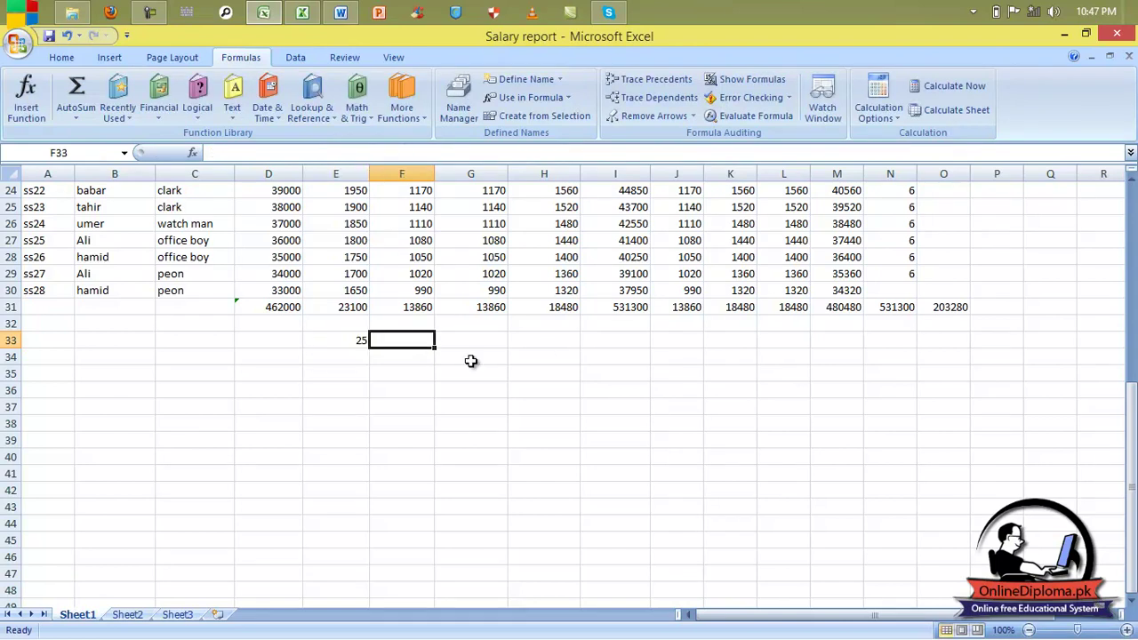
# Step: Define the name tb with workbook scope for cell F33 and enter the value 20 in it
pyautogui.click(527, 81)
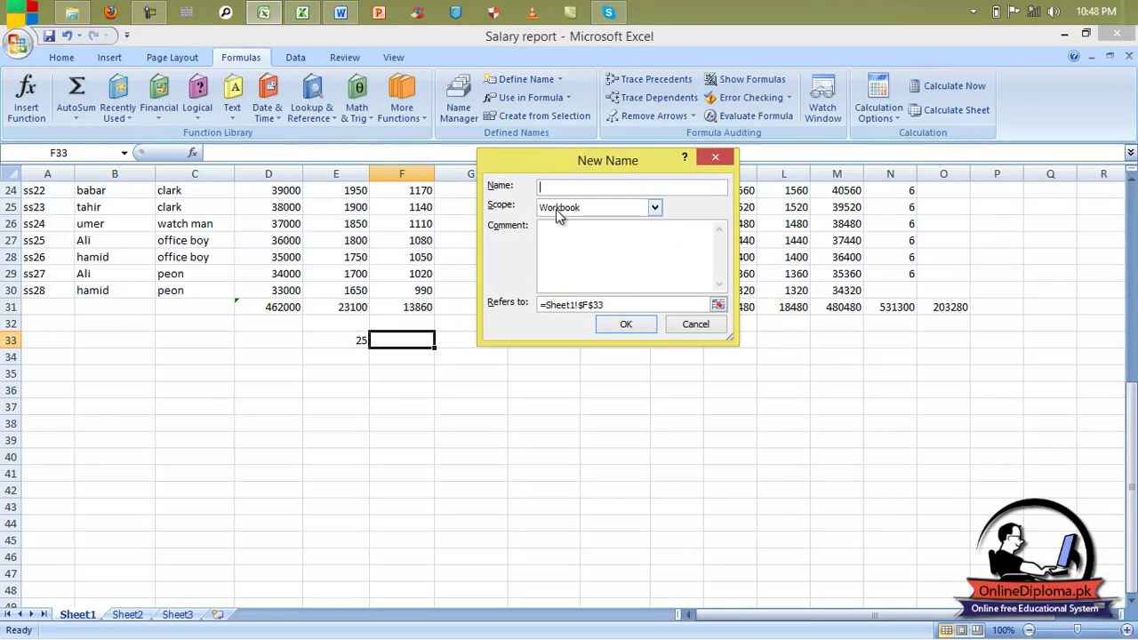
pyautogui.write('tb')
pyautogui.click(626, 323)
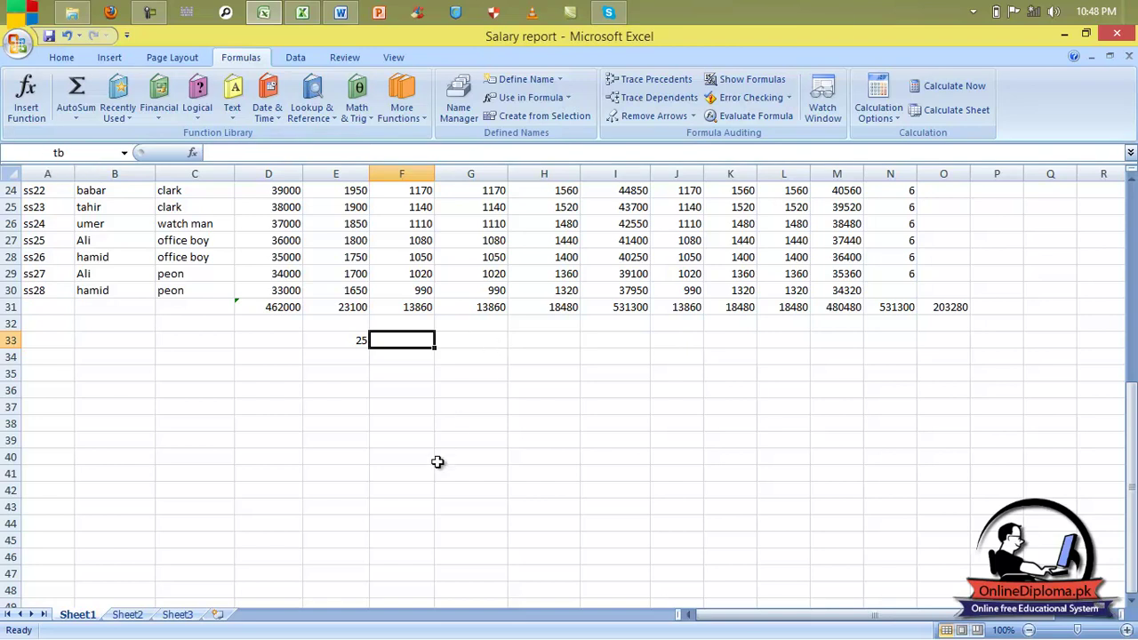
pyautogui.write('20')
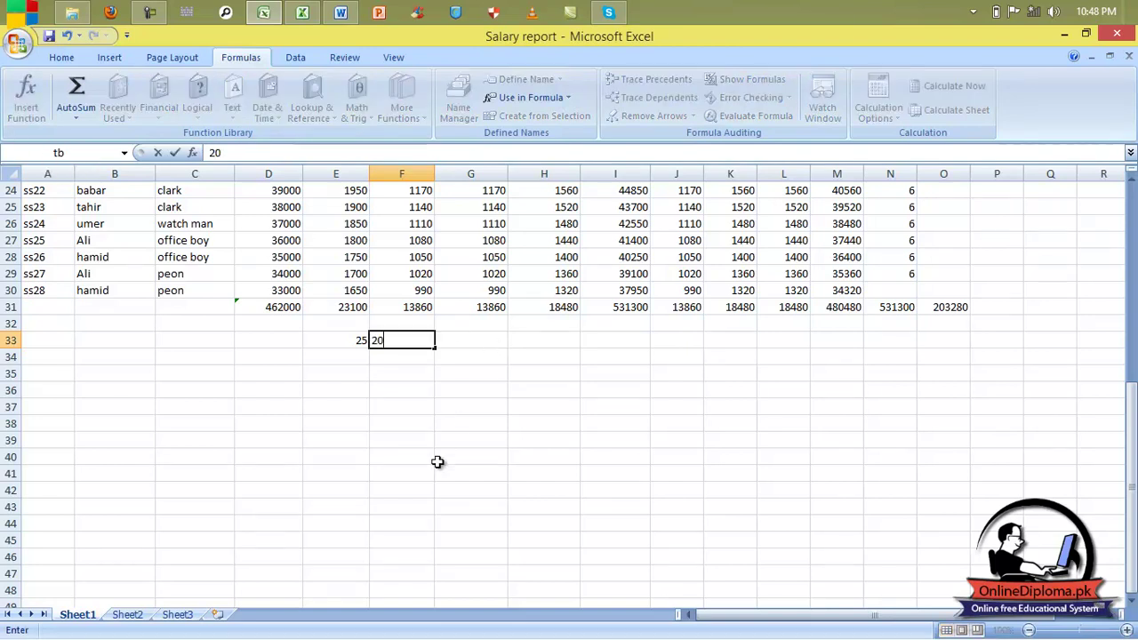
pyautogui.click(432, 440)
# Step: Enter the formula =ta+tb in cell G33, inserting both defined names from the list of names
pyautogui.click(457, 356)
pyautogui.click(459, 342)
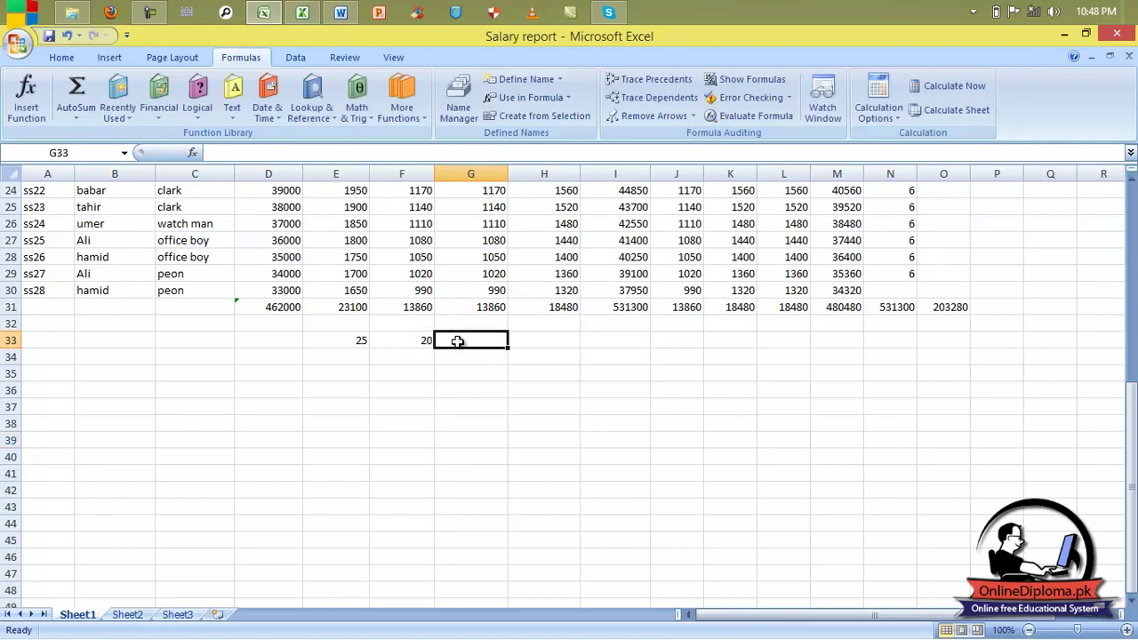
pyautogui.click(512, 101)
pyautogui.click(523, 121)
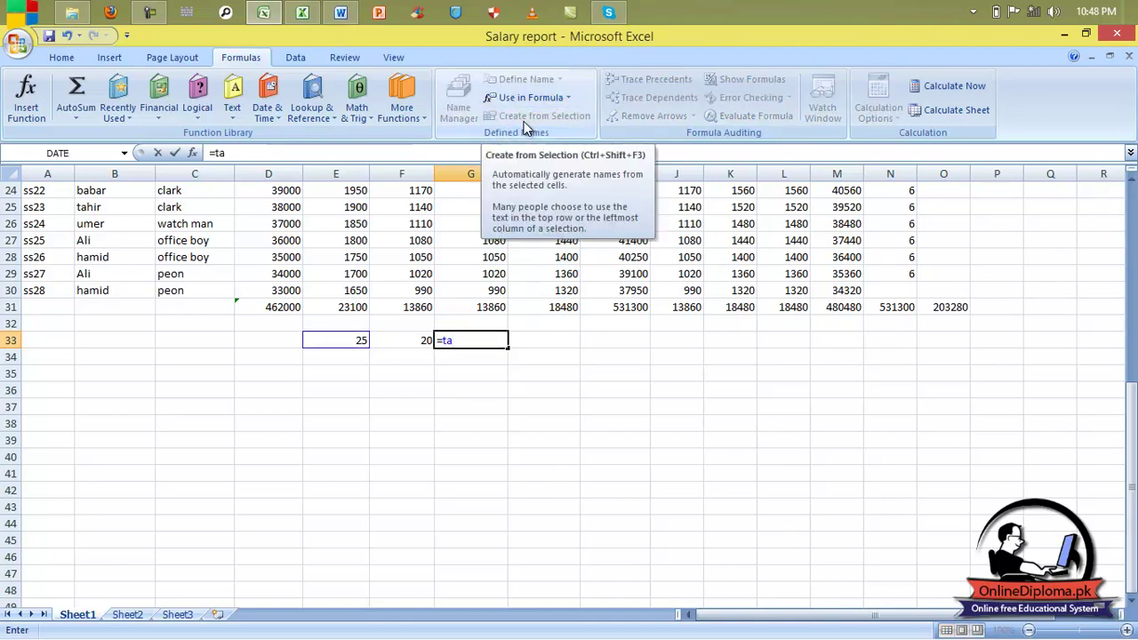
pyautogui.write('+')
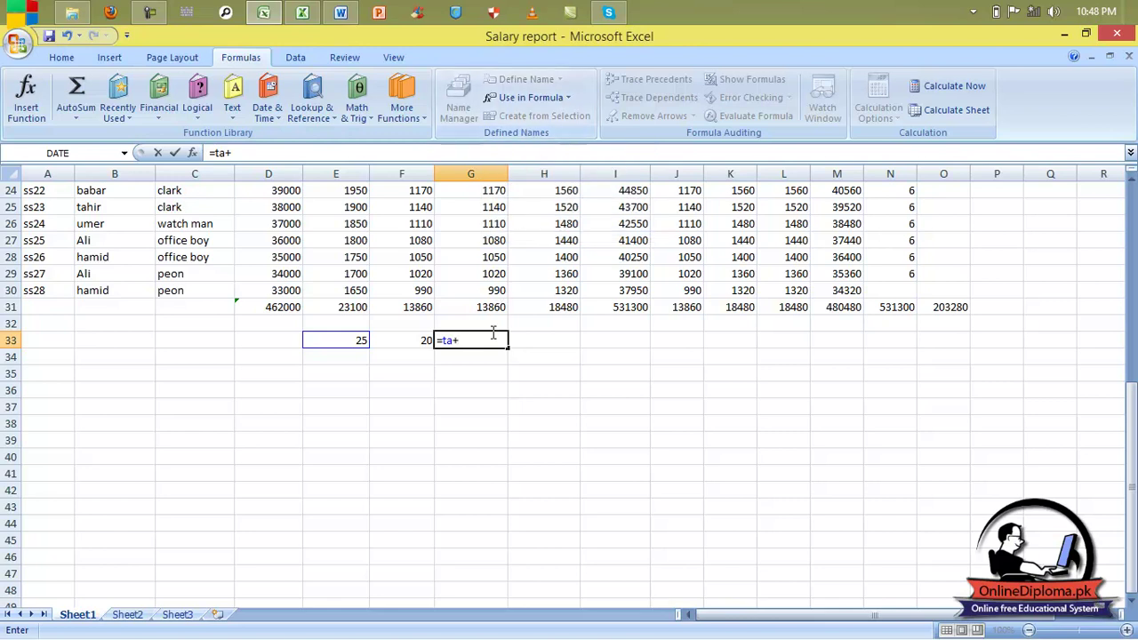
pyautogui.click(516, 100)
pyautogui.click(525, 140)
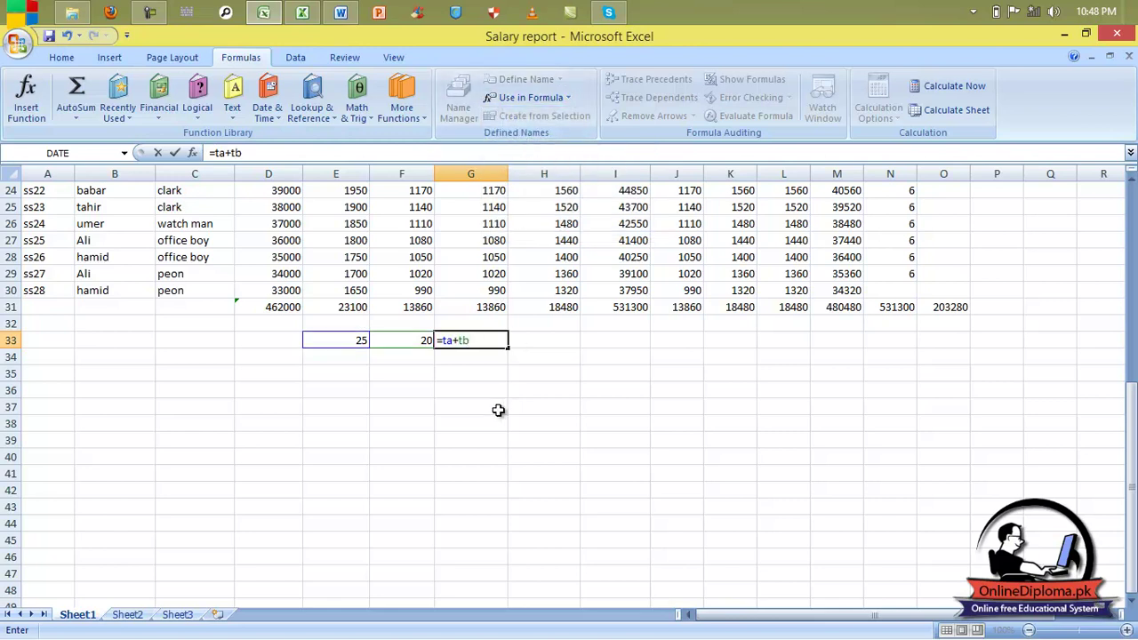
pyautogui.press('Return')
pyautogui.click(484, 341)
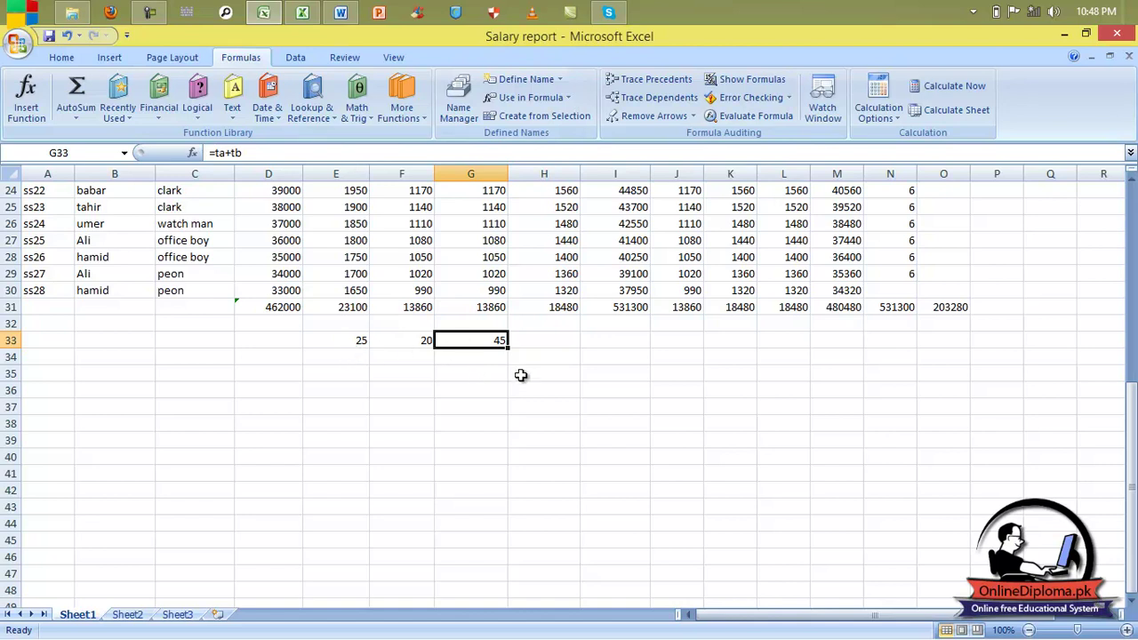
# Step: Open the Name Manager and examine the entries for the names ta and tb
pyautogui.click(461, 108)
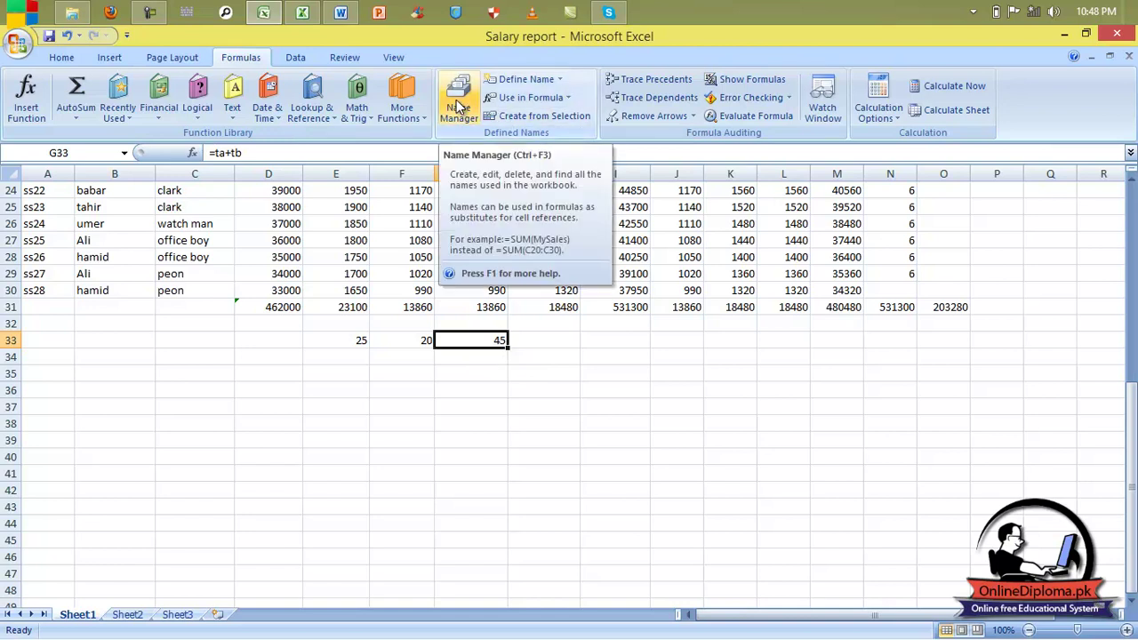
pyautogui.click(459, 107)
pyautogui.click(447, 148)
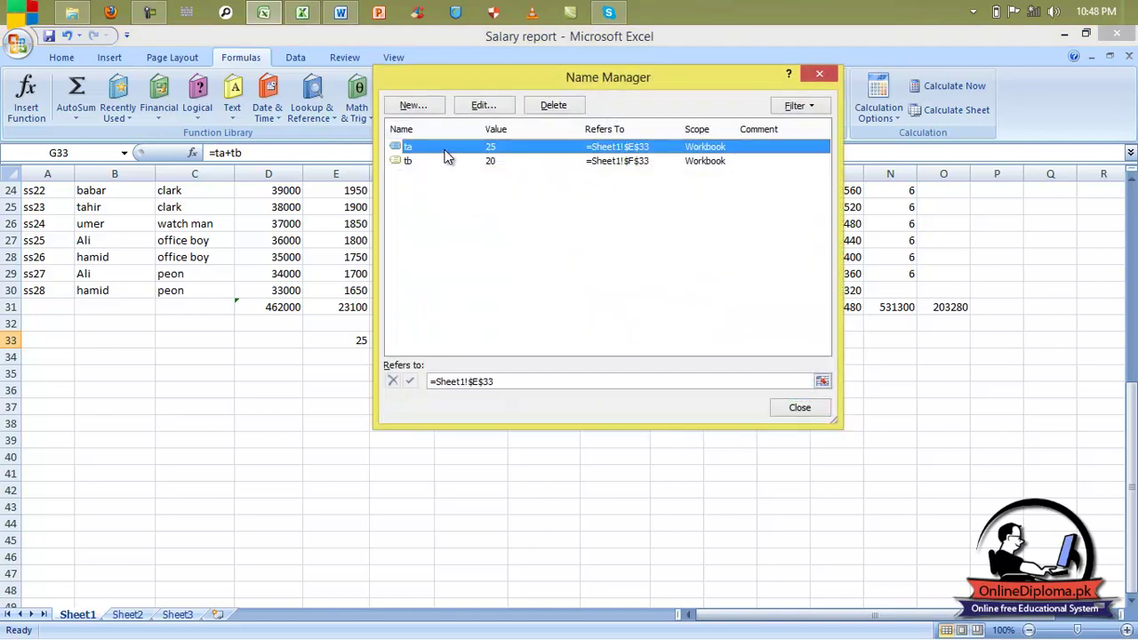
pyautogui.click(448, 161)
pyautogui.click(447, 147)
pyautogui.click(449, 162)
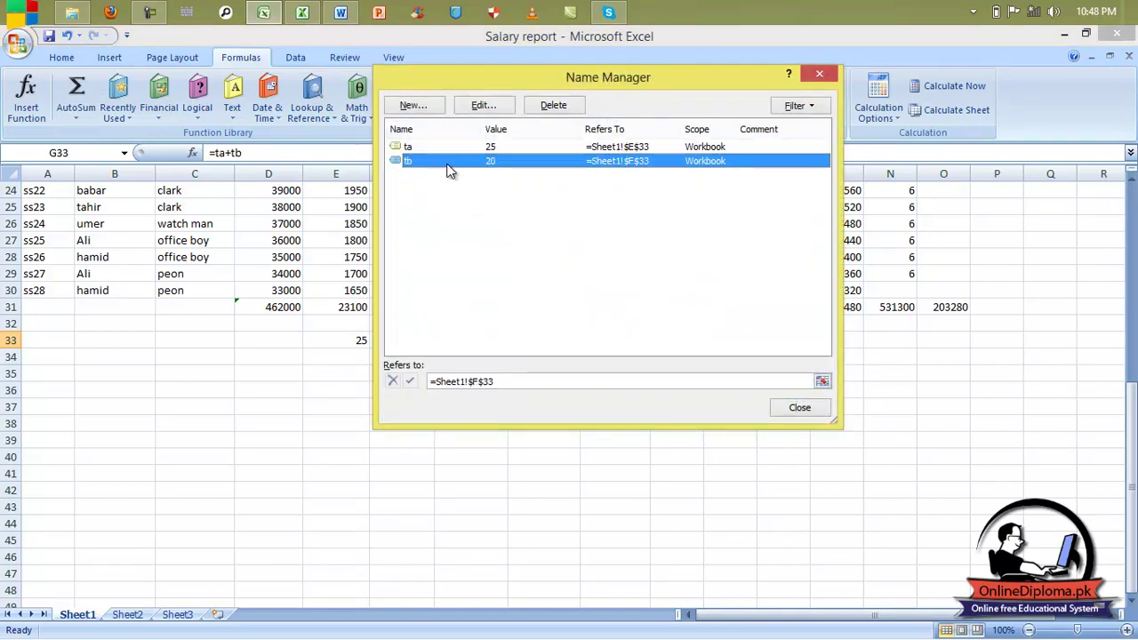
# Step: Examine the edit settings of the names tb and ta, closing each without changes
pyautogui.click(462, 108)
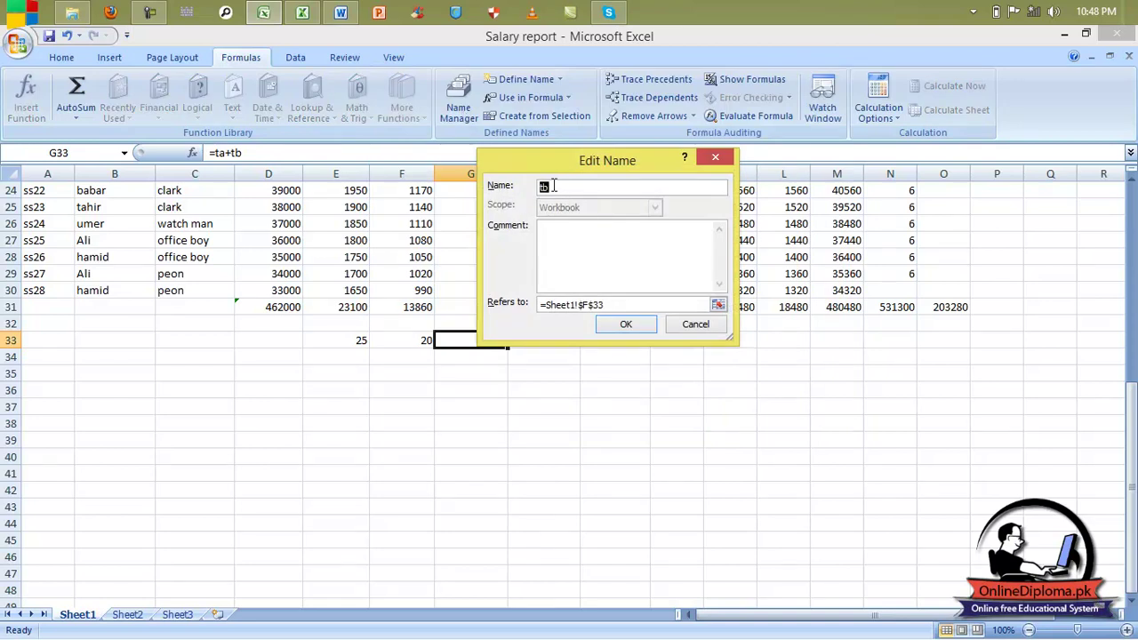
pyautogui.click(695, 325)
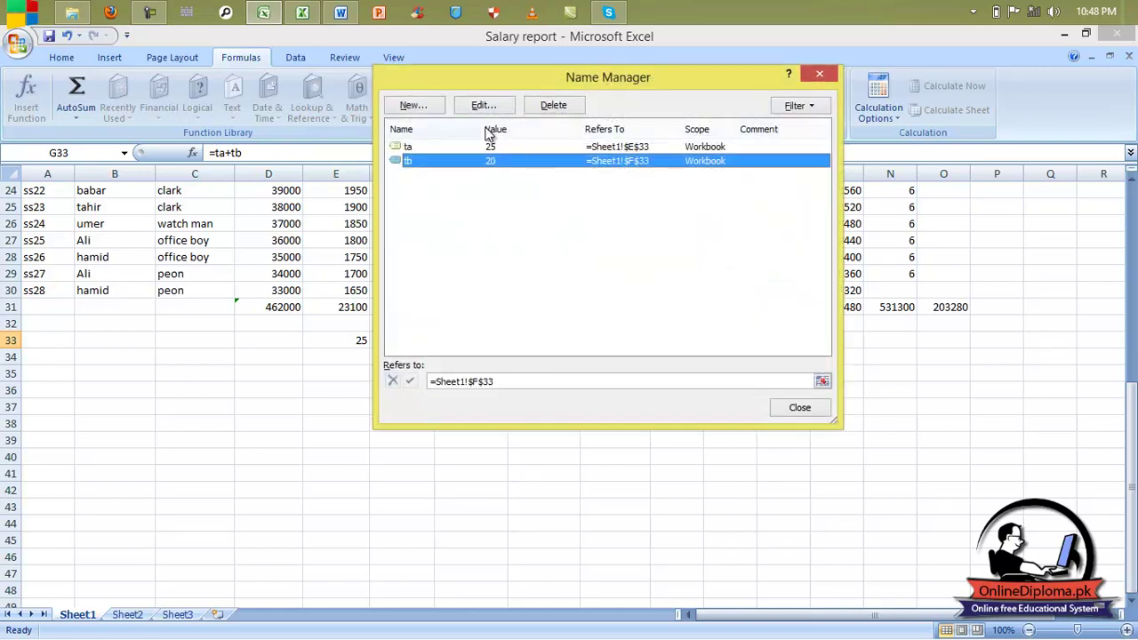
pyautogui.doubleClick(454, 145)
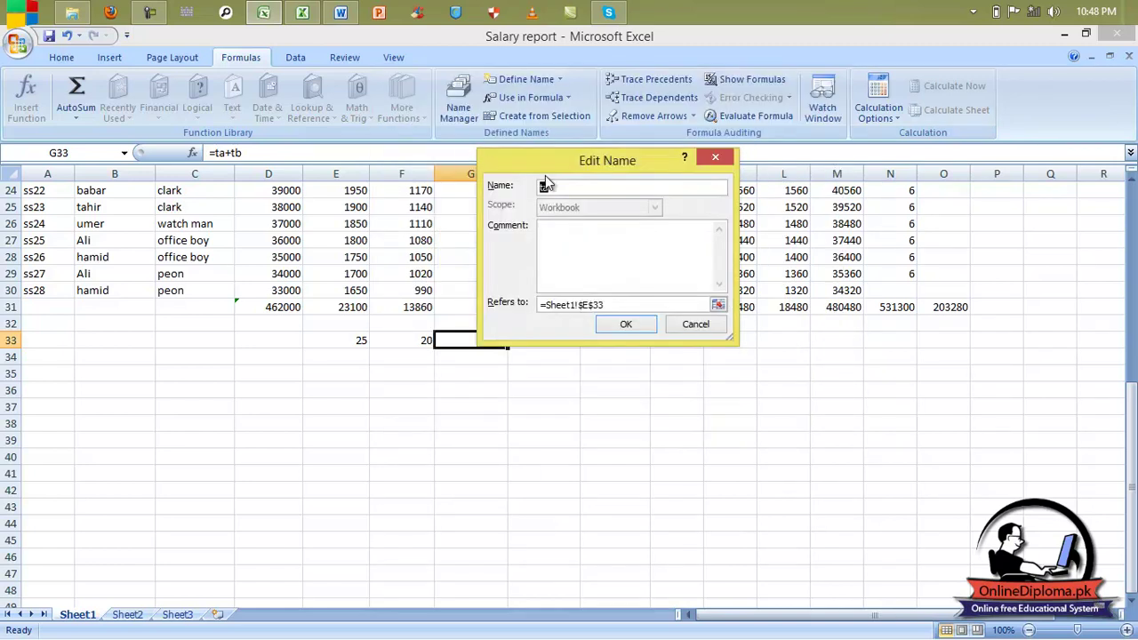
pyautogui.click(716, 157)
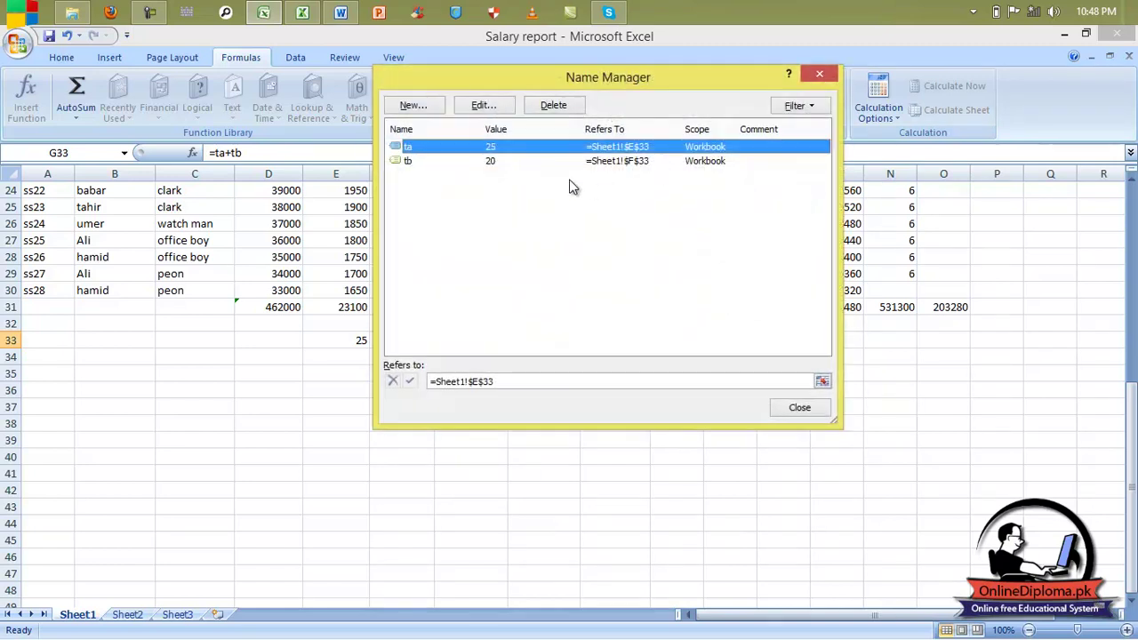
# Step: Delete the defined names ta and tb from the workbook and close the Name Manager
pyautogui.click(560, 114)
pyautogui.click(540, 356)
pyautogui.click(527, 150)
pyautogui.click(544, 107)
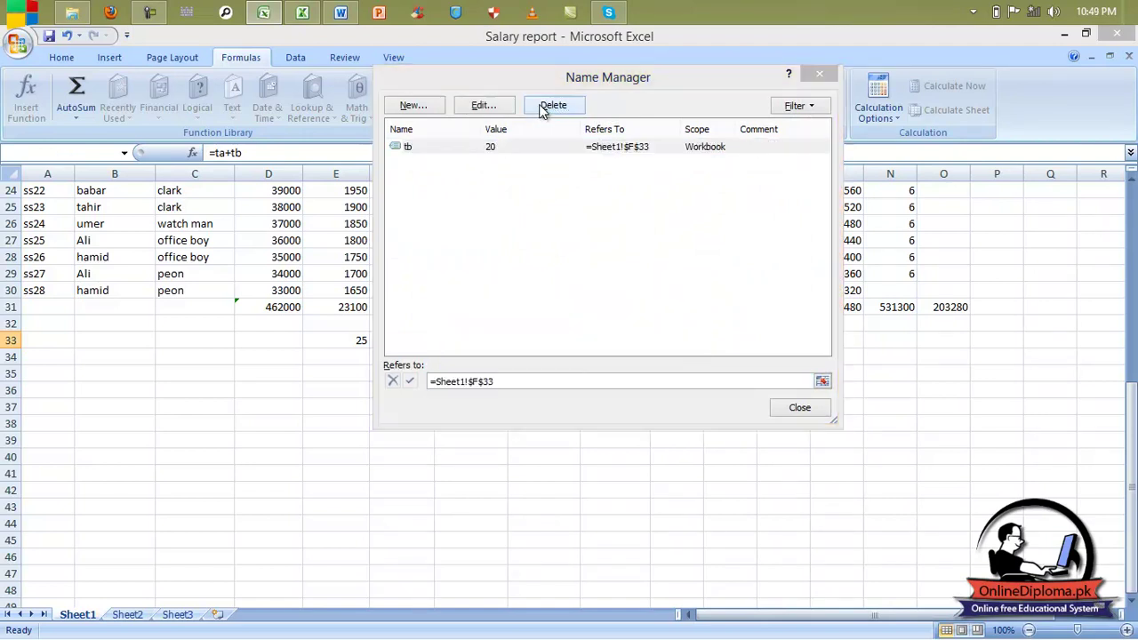
pyautogui.click(556, 355)
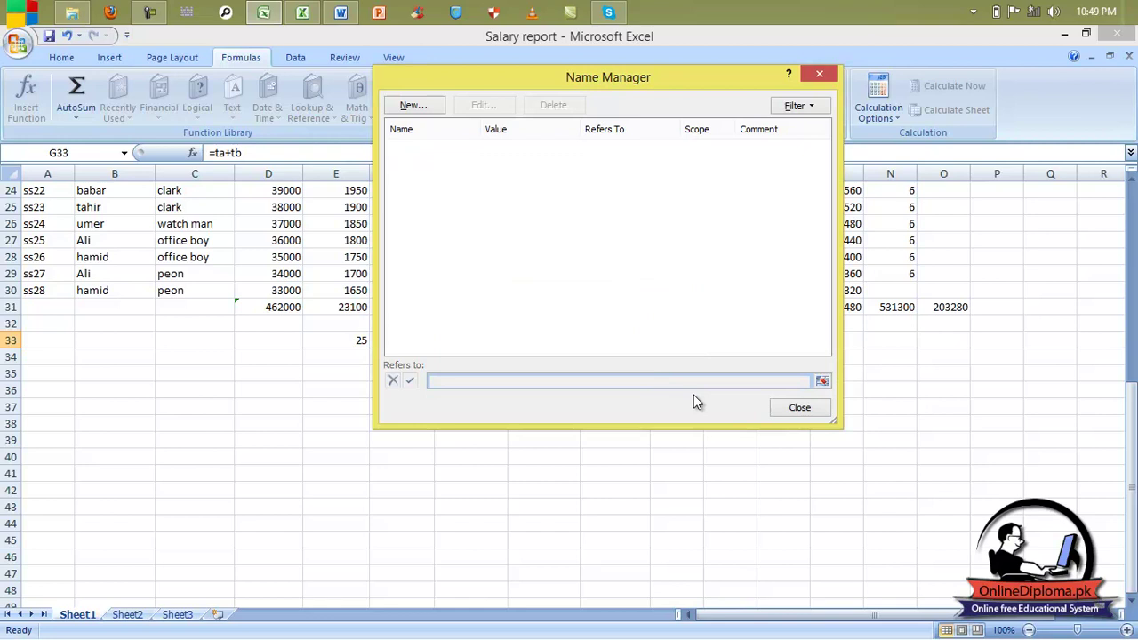
pyautogui.click(804, 409)
# Step: Try to create a name from the selected cell E33 using the Top row option
pyautogui.click(342, 343)
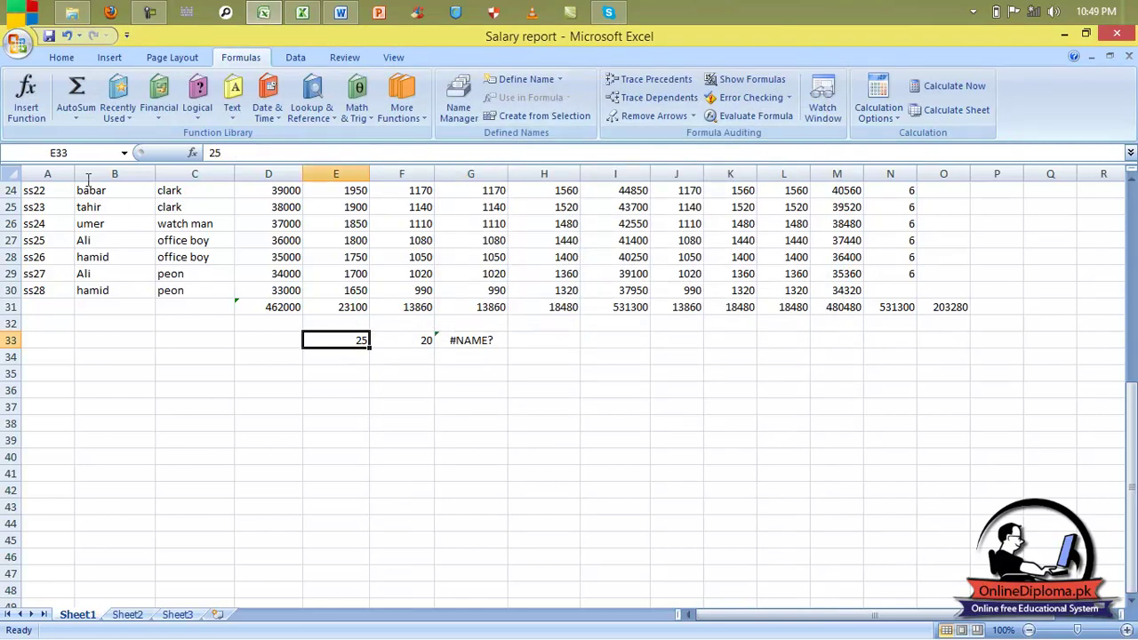
pyautogui.click(528, 122)
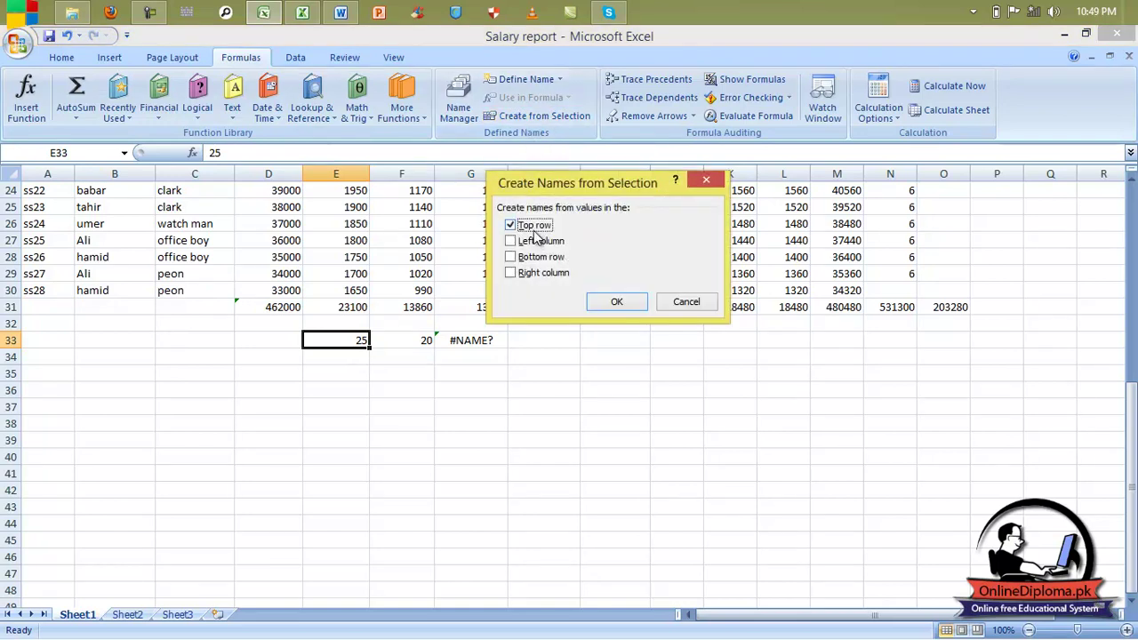
pyautogui.click(616, 302)
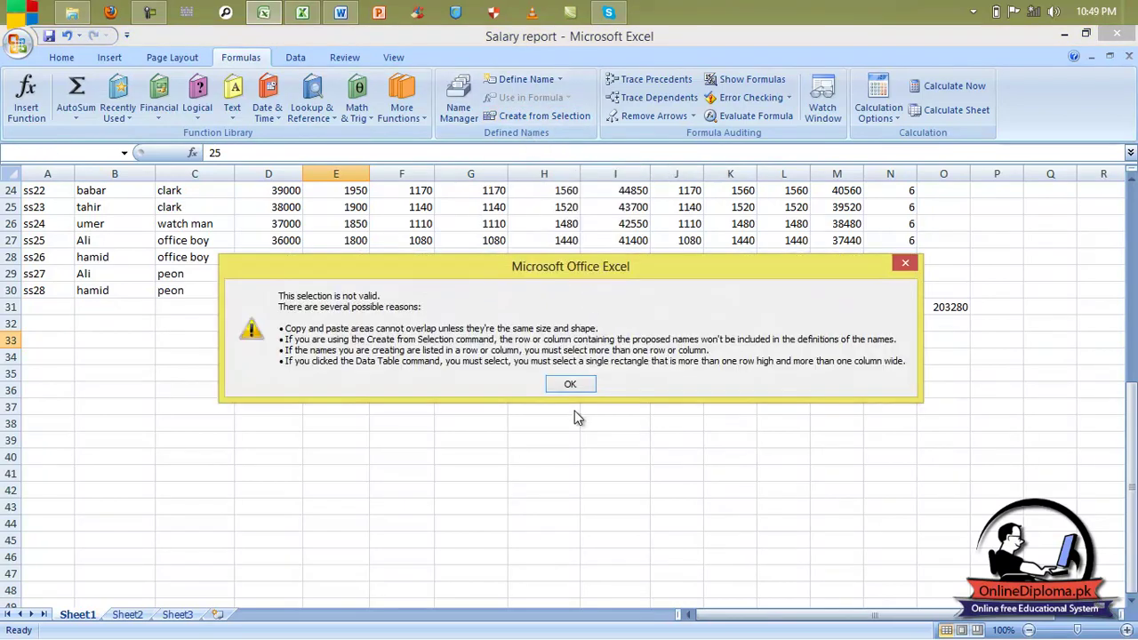
pyautogui.click(569, 384)
# Step: Widen column G and clear the =ta+tb formula from cell G33
pyautogui.scroll(5, 573, 320)
pyautogui.scroll(-4, 546, 315)
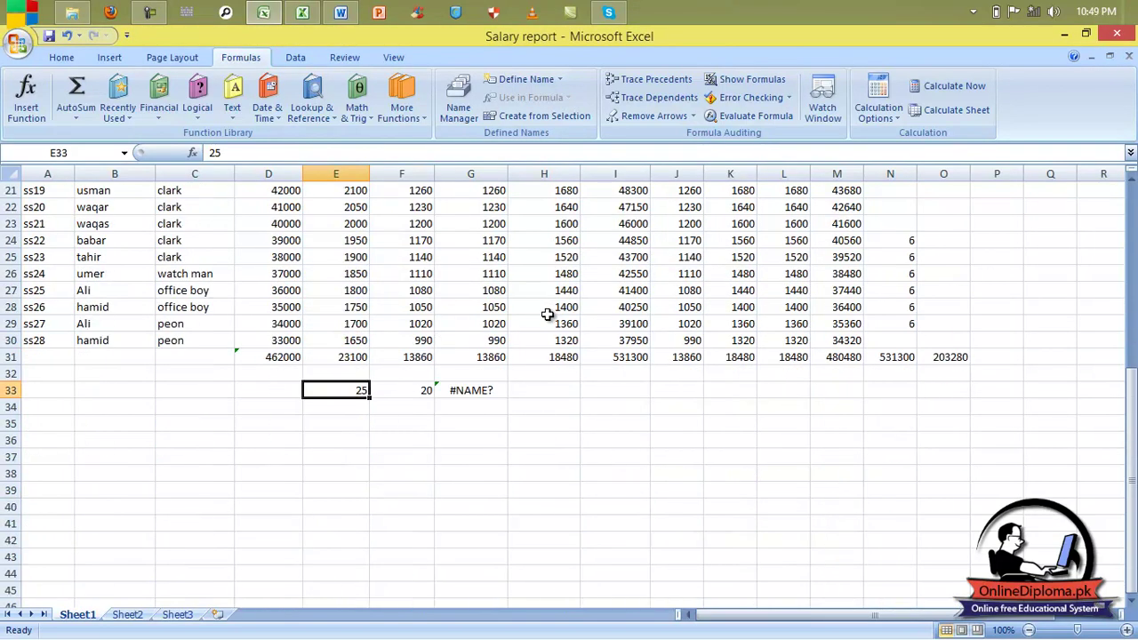
pyautogui.click(477, 390)
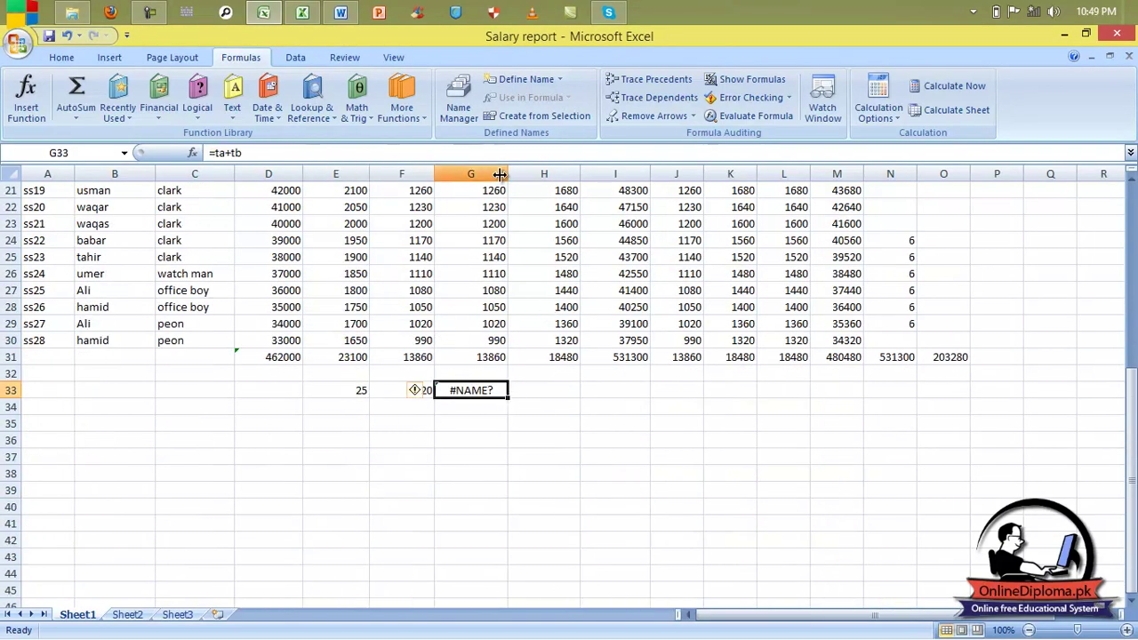
pyautogui.moveTo(507, 172); pyautogui.dragTo(572, 190)
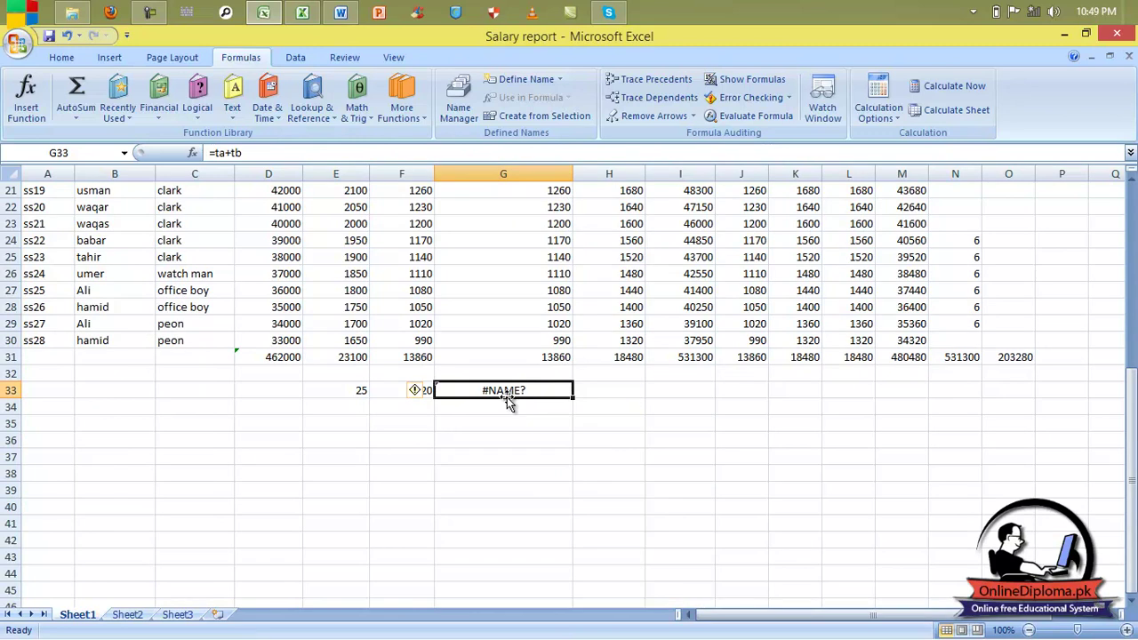
pyautogui.press('Delete')
# Step: Fit column G to its contents with a slight extra widening, and clear the cells E33:G34
pyautogui.doubleClick(572, 174)
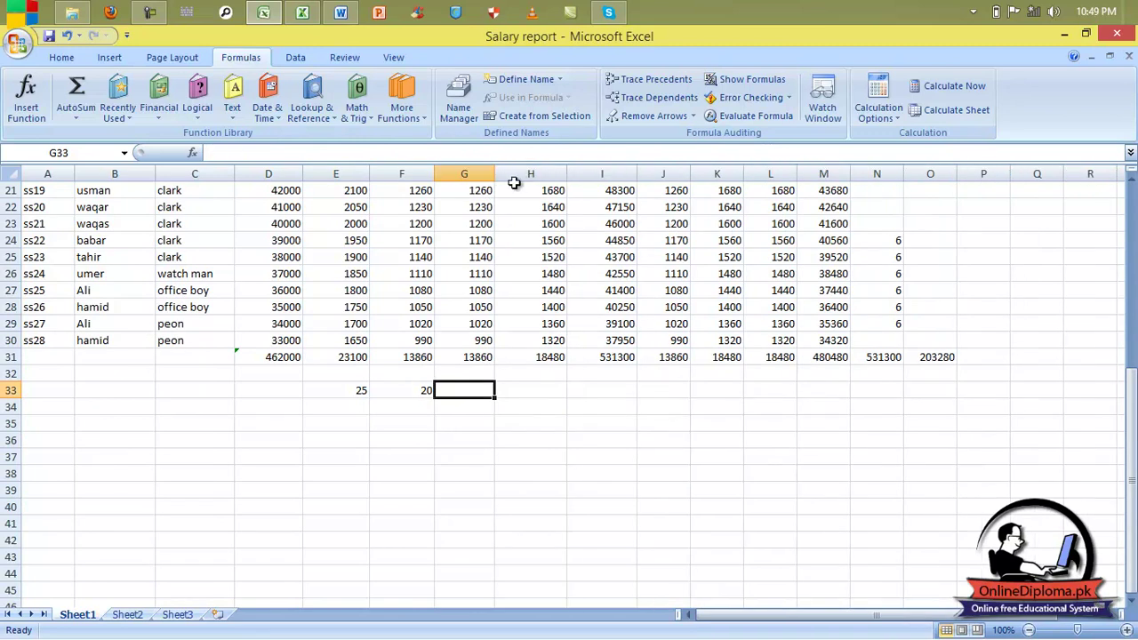
pyautogui.moveTo(502, 175); pyautogui.dragTo(508, 175)
pyautogui.moveTo(461, 394); pyautogui.dragTo(363, 402)
pyautogui.press('Delete')
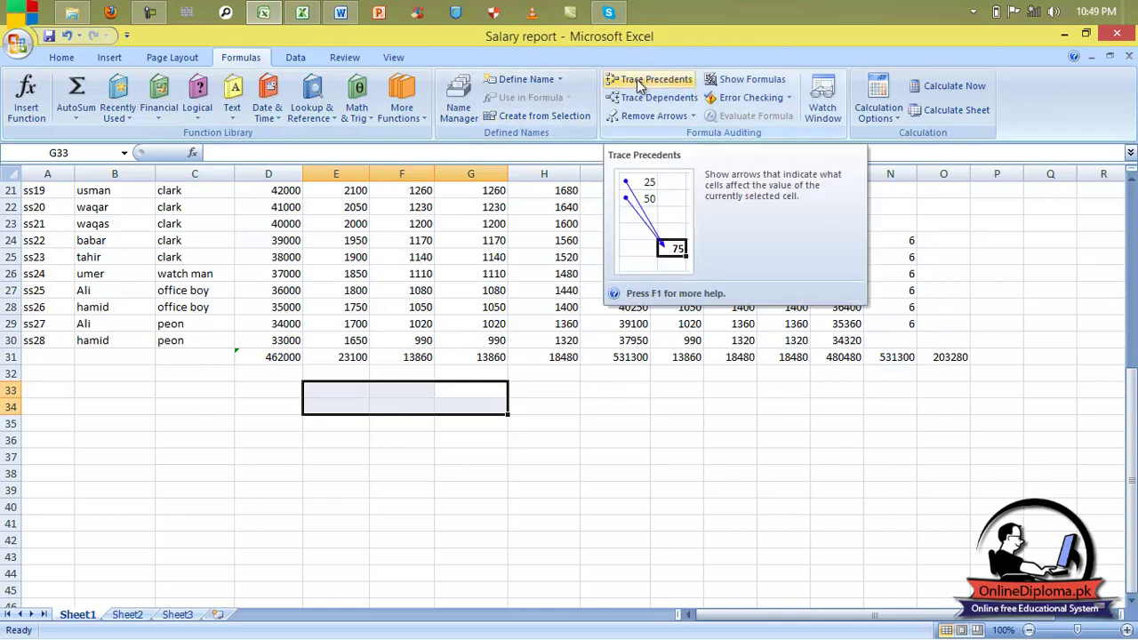
# Step: Trace the precedents of the gross pay formula for employee ss01 in cell I3
pyautogui.click(676, 440)
pyautogui.scroll(5, 673, 389)
pyautogui.scroll(2, 677, 362)
pyautogui.click(596, 237)
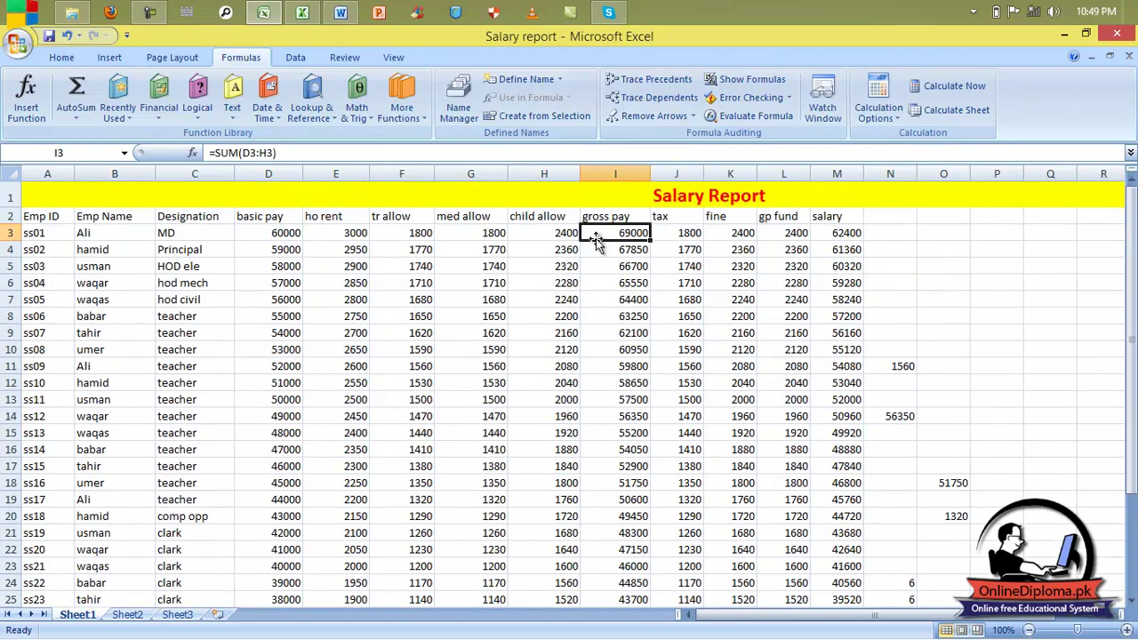
pyautogui.moveTo(274, 236); pyautogui.dragTo(582, 232)
pyautogui.click(622, 236)
pyautogui.click(642, 80)
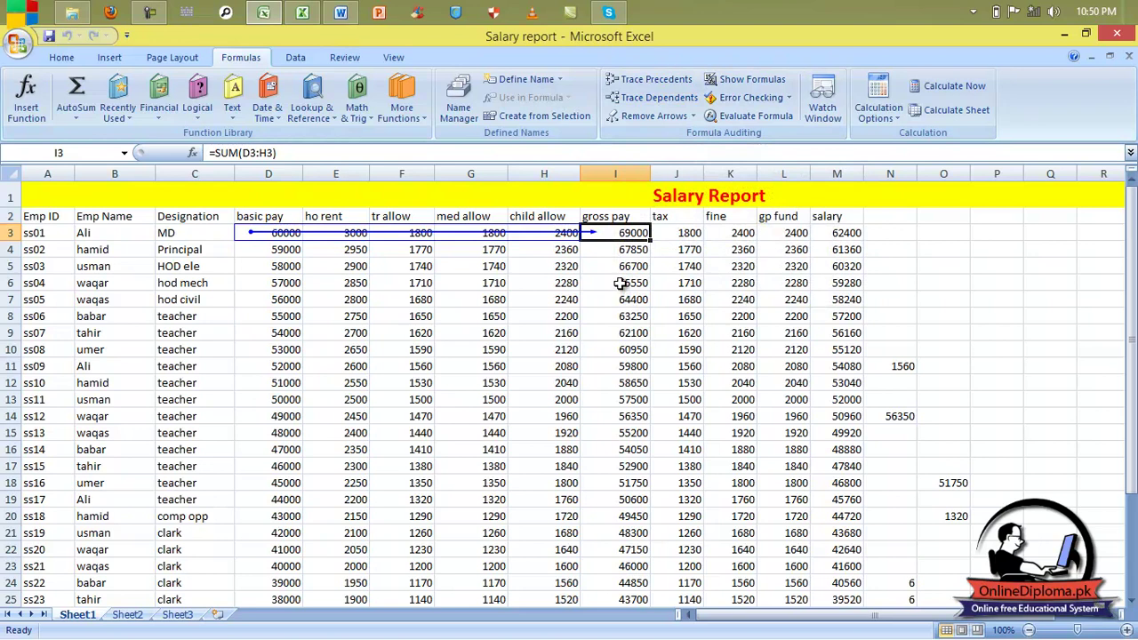
# Step: Trace the dependents of the gross pay in cell I6 and remove all tracer arrows from the sheet
pyautogui.click(619, 282)
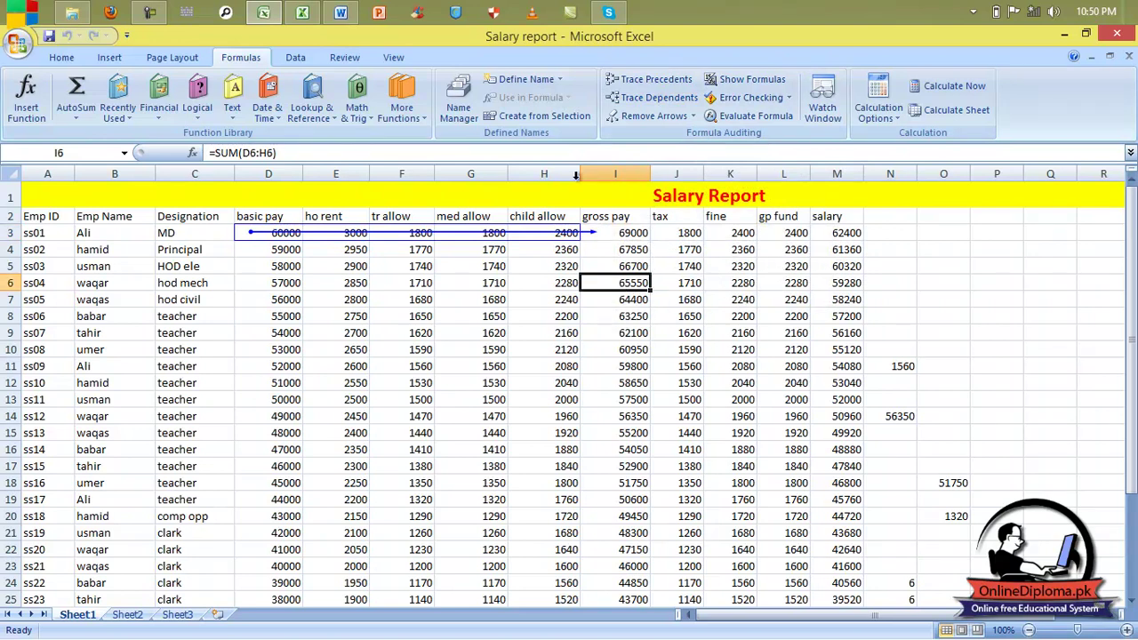
pyautogui.click(638, 102)
pyautogui.click(651, 117)
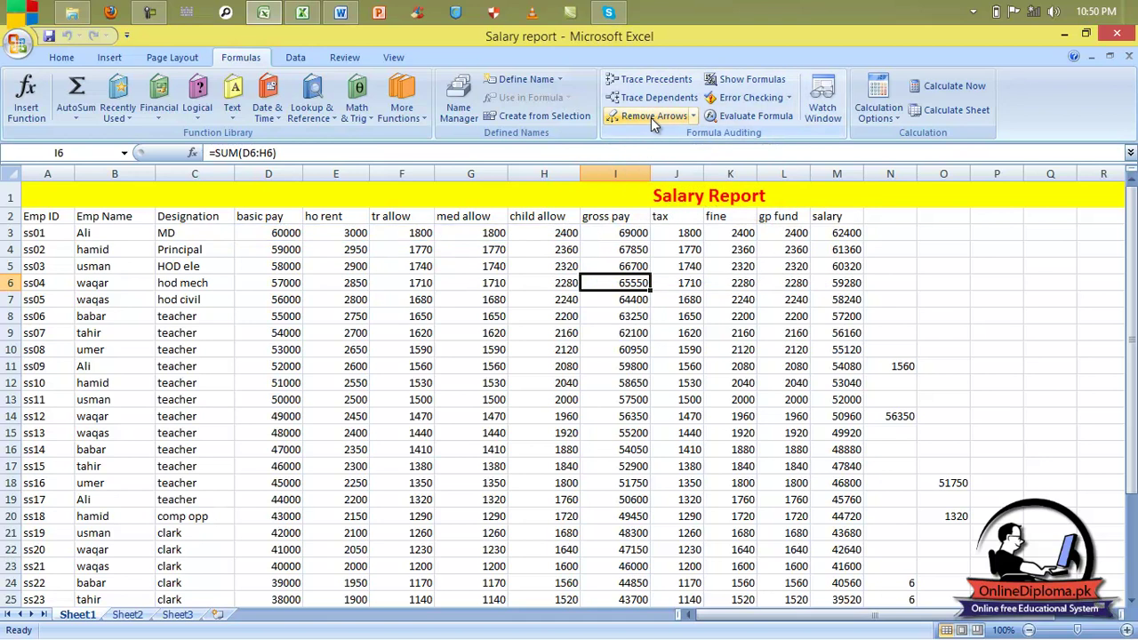
# Step: Display the formulas in the worksheet cells and run error checking through the entire sheet without changing anything
pyautogui.click(736, 78)
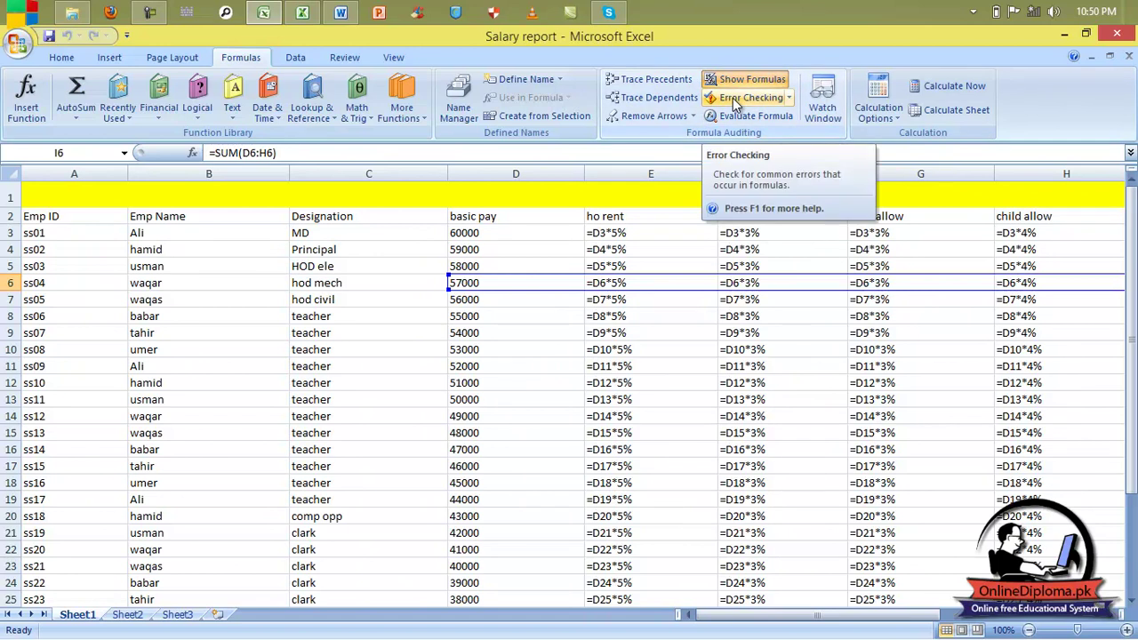
pyautogui.click(733, 98)
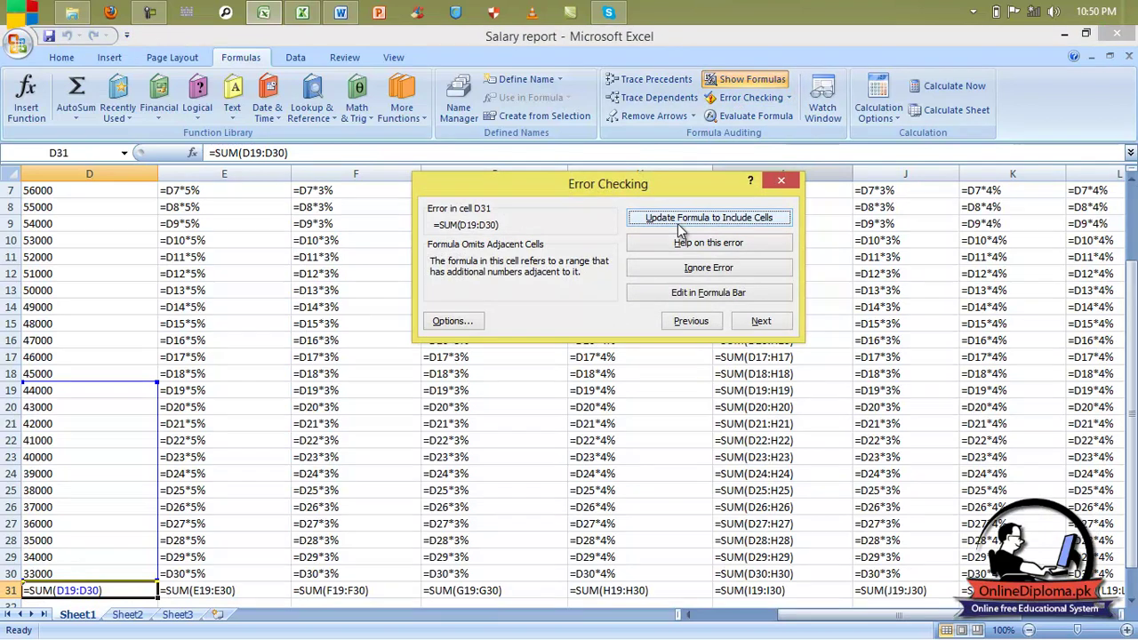
pyautogui.click(761, 322)
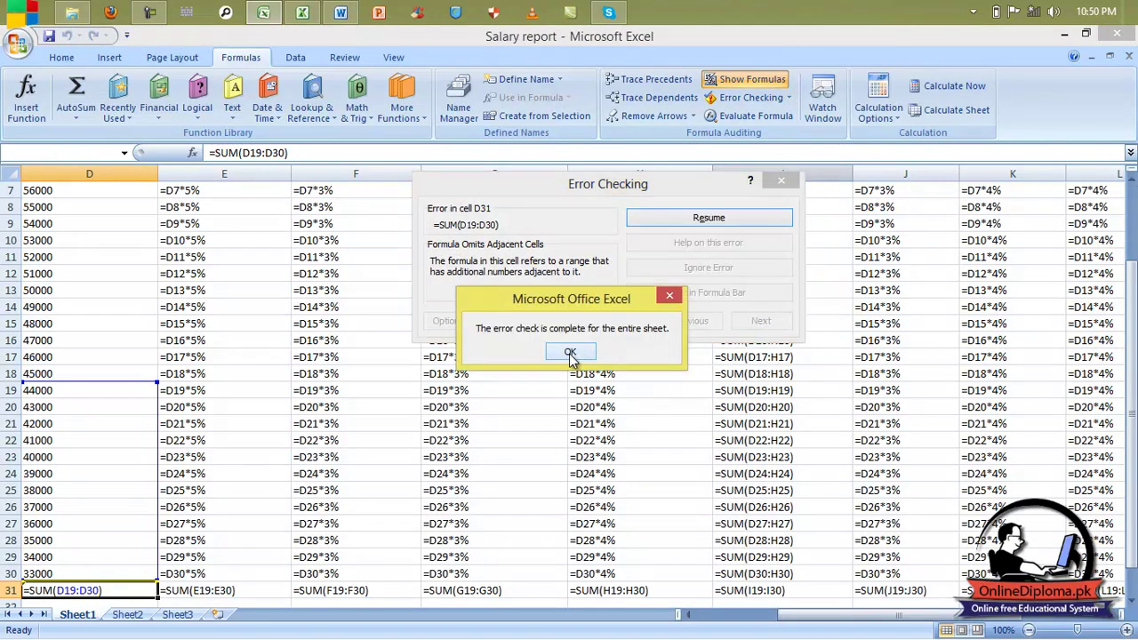
pyautogui.click(569, 353)
pyautogui.click(618, 310)
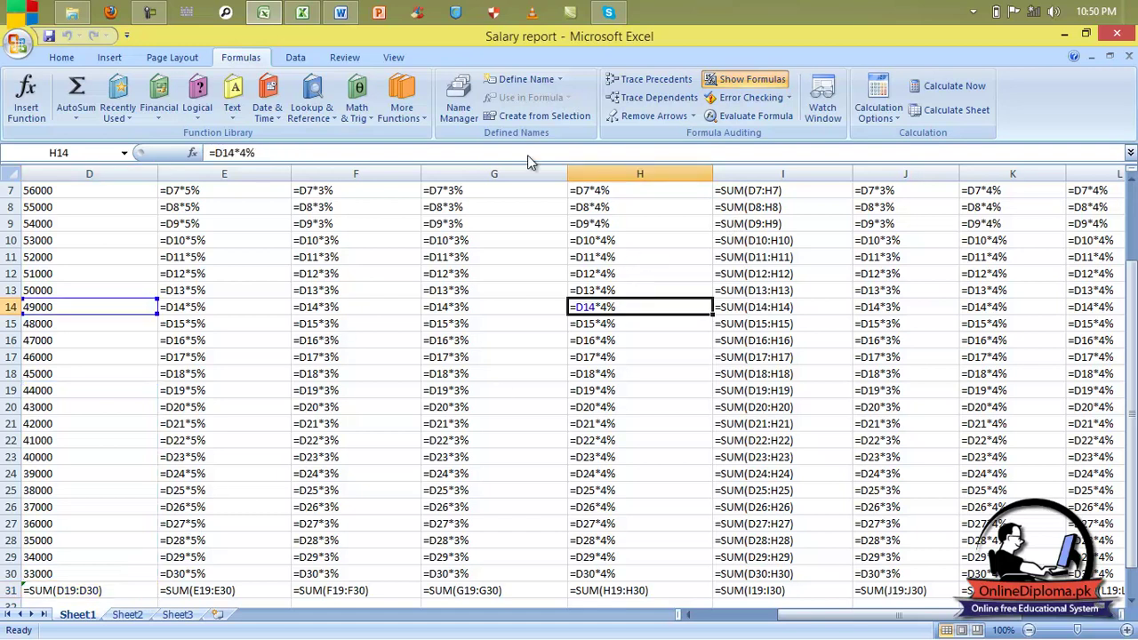
# Step: Run error checking again, close it without changes, and switch the cells back to displaying values
pyautogui.click(747, 97)
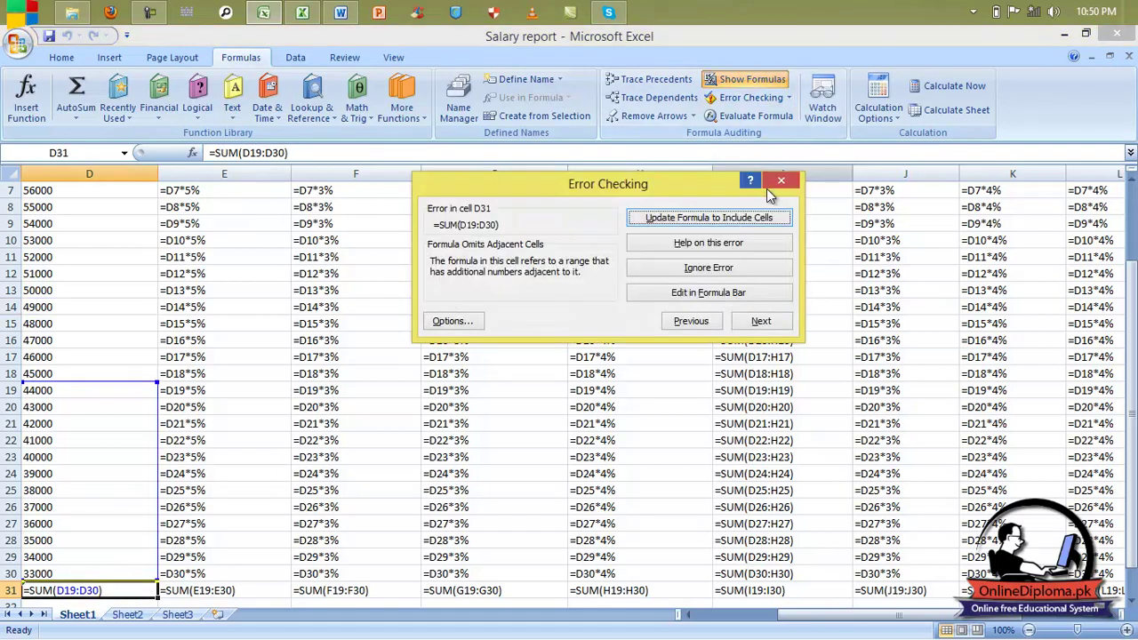
pyautogui.click(781, 180)
pyautogui.click(746, 79)
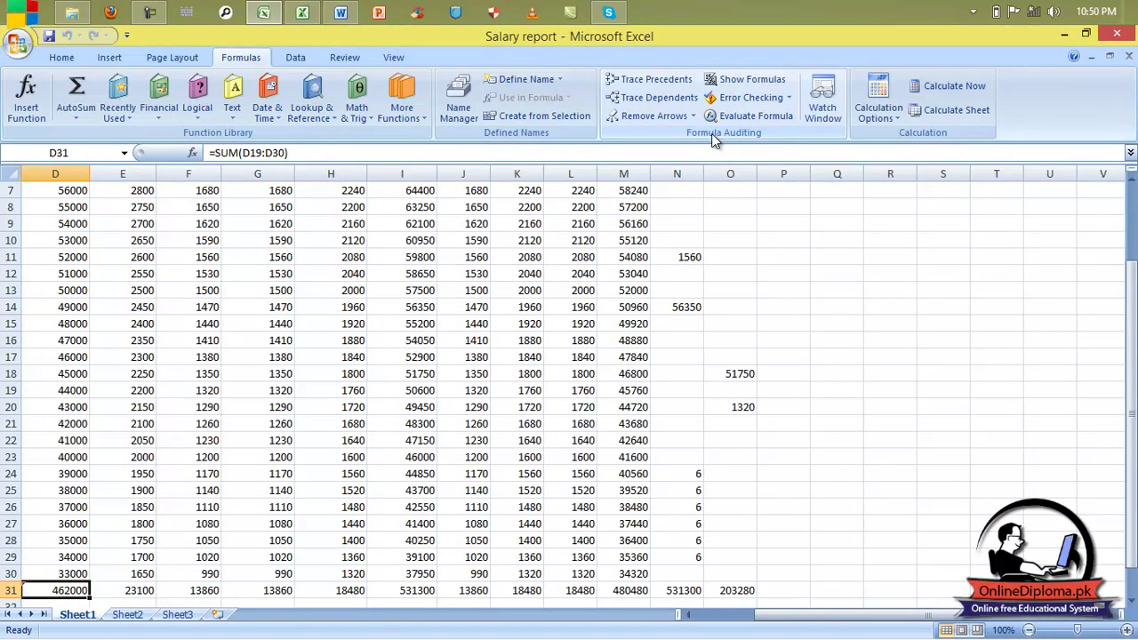